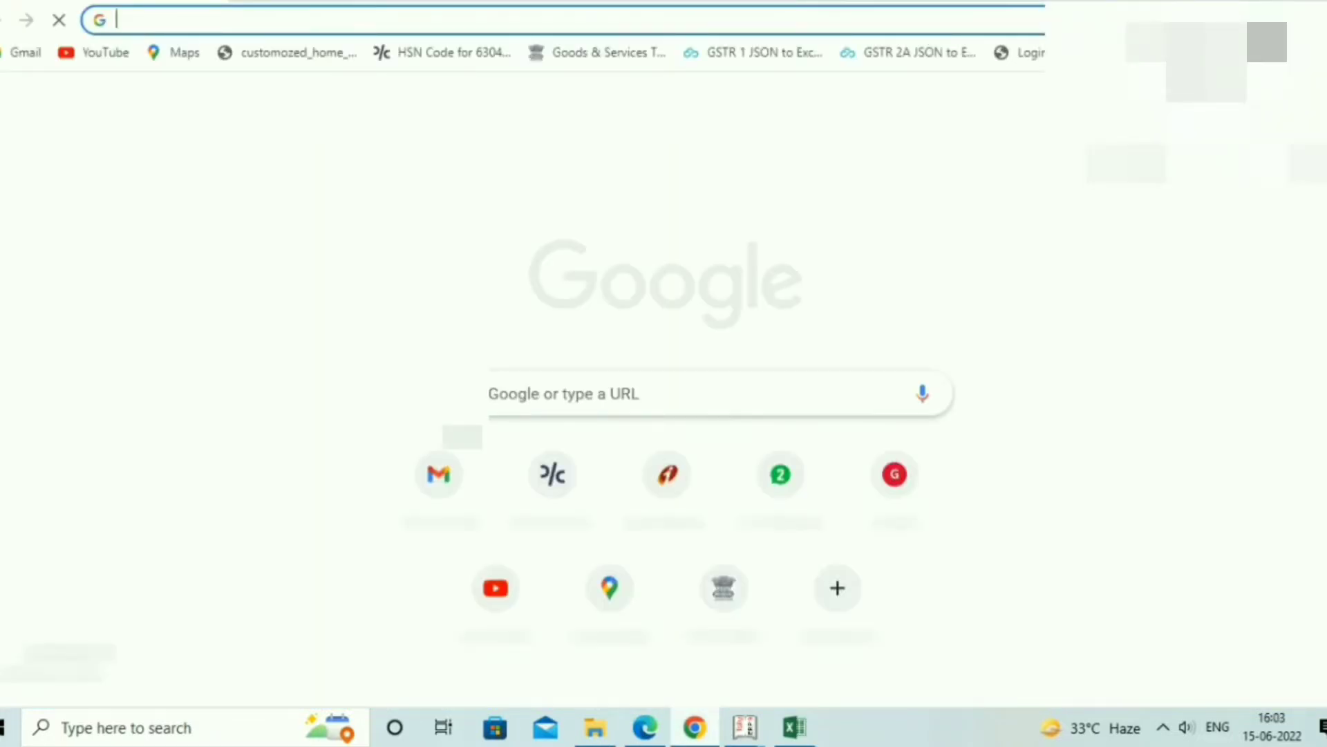
- Search Google for "tin" and open the "e-Payment for TIN" result
{"action": "type", "text": "t"}
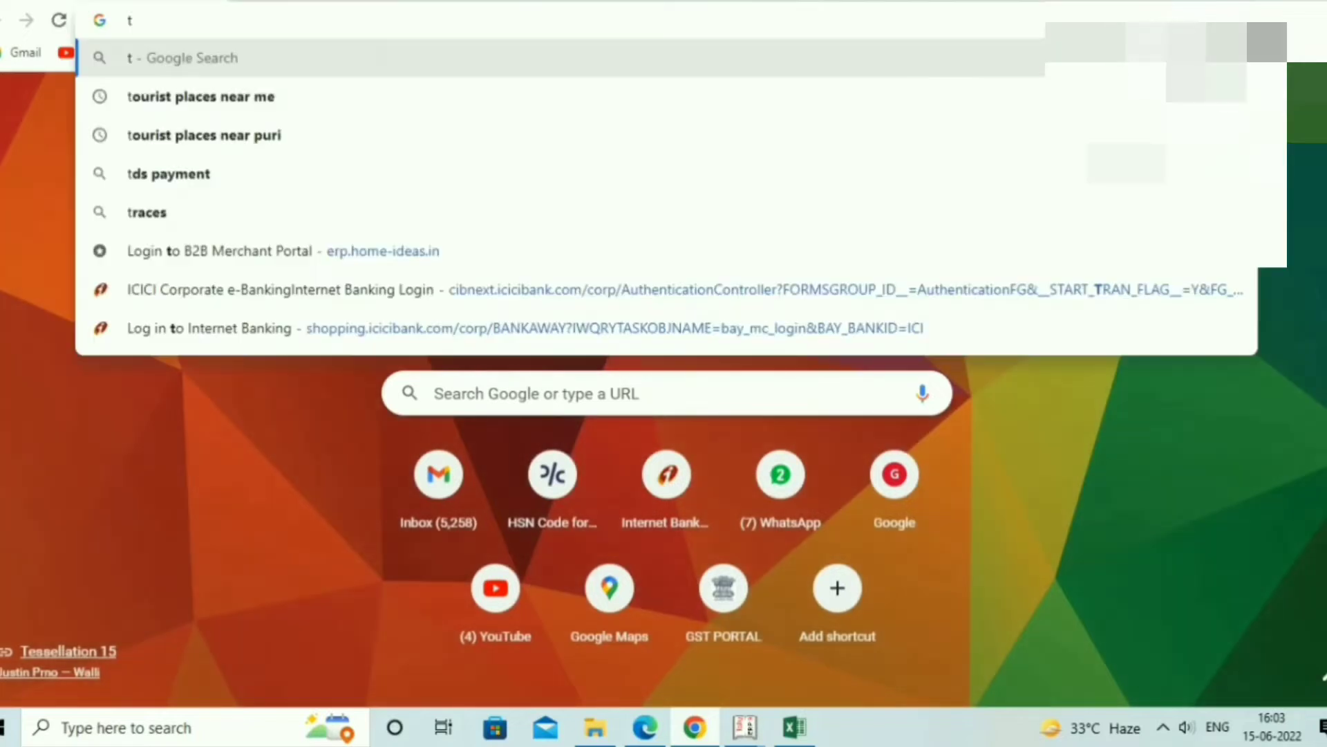
{"action": "type", "text": "i"}
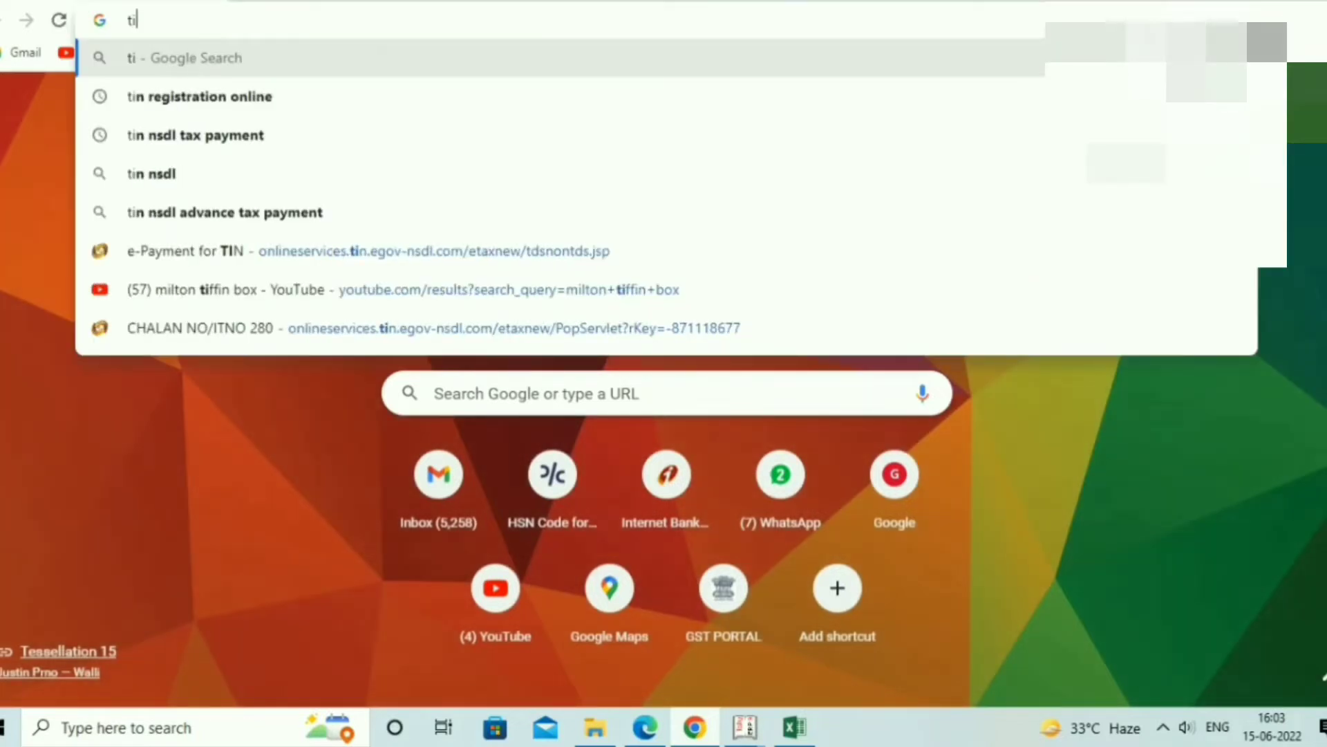
{"action": "type", "text": "n"}
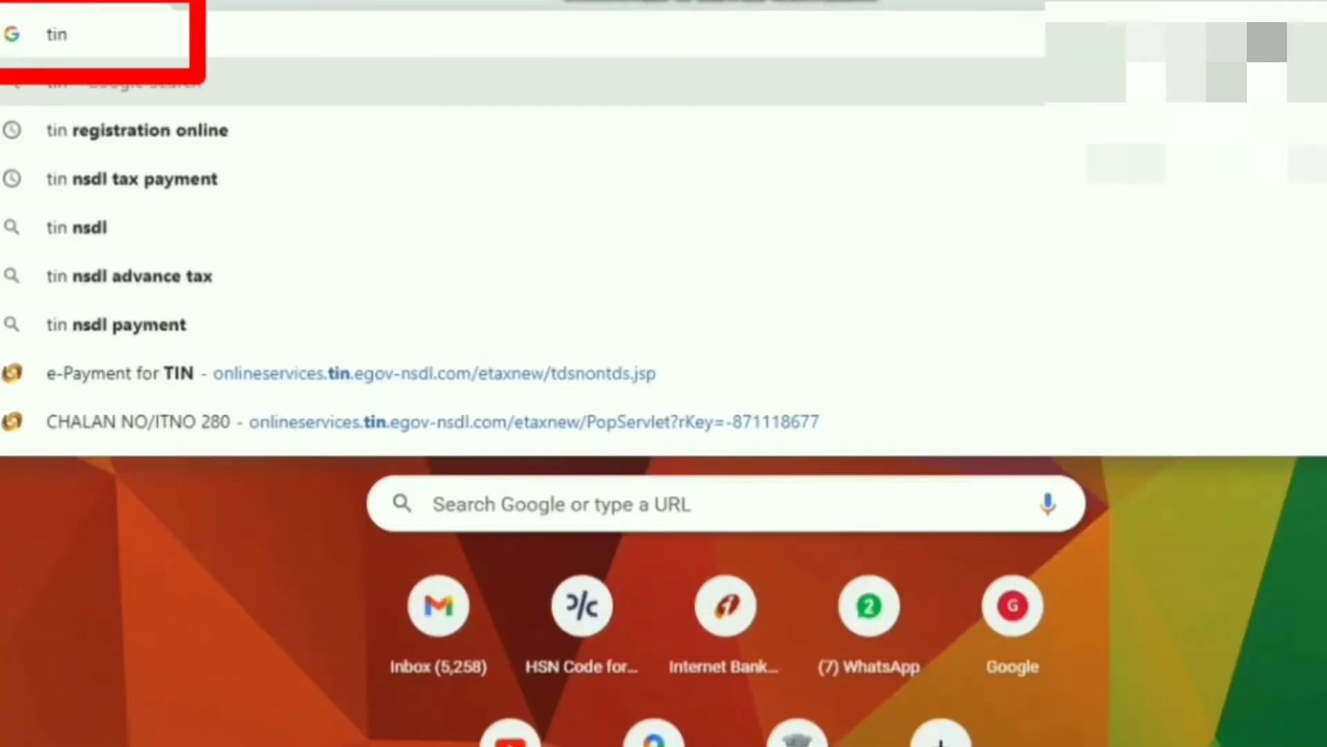
{"action": "key", "text": "Return"}
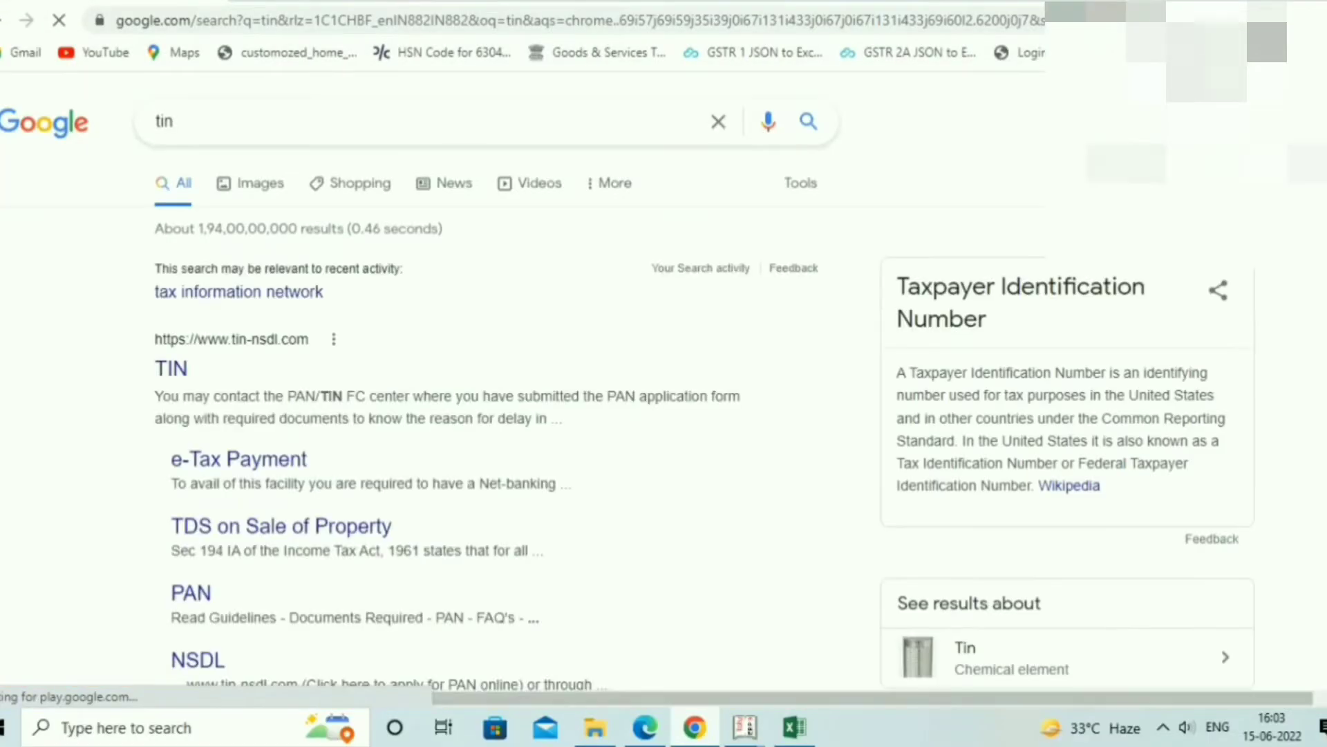
{"action": "scroll", "coordinate": [525, 414], "scroll_direction": "down", "scroll_amount": 10}
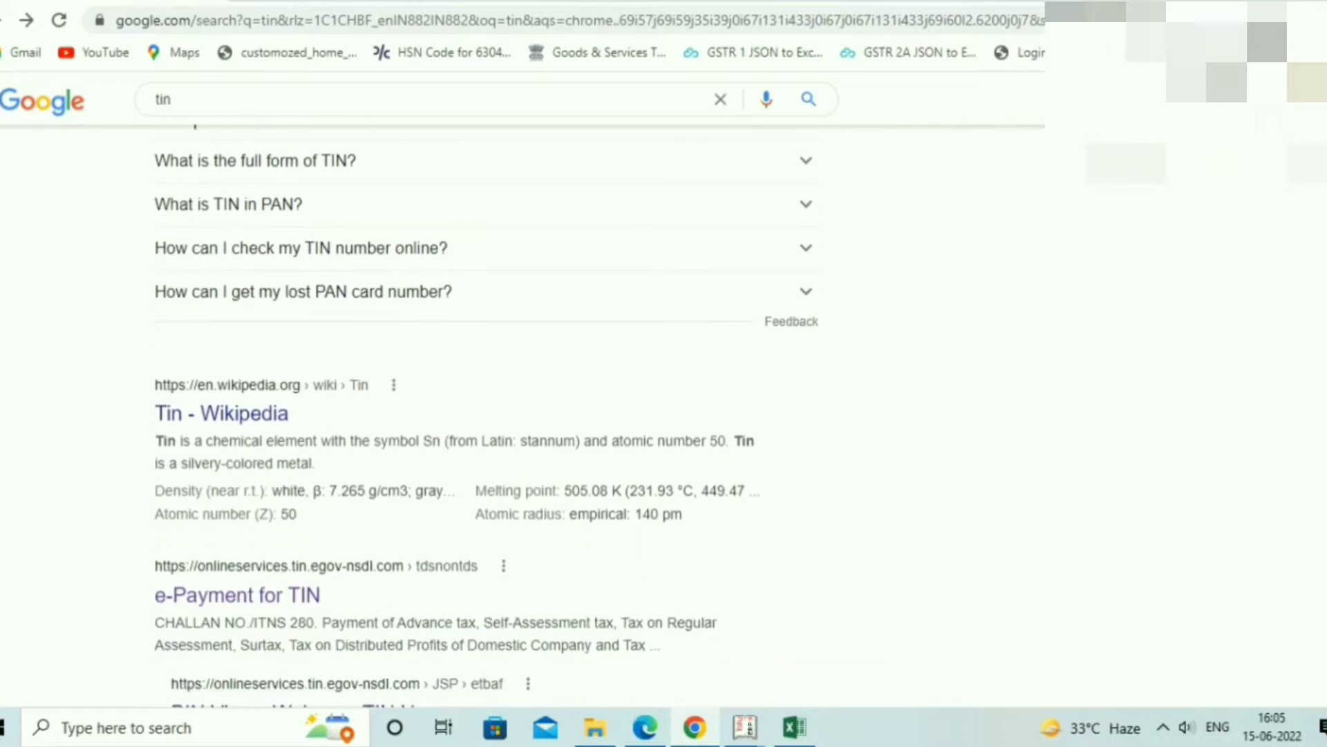
{"action": "scroll", "coordinate": [484, 415], "scroll_direction": "down", "scroll_amount": 5}
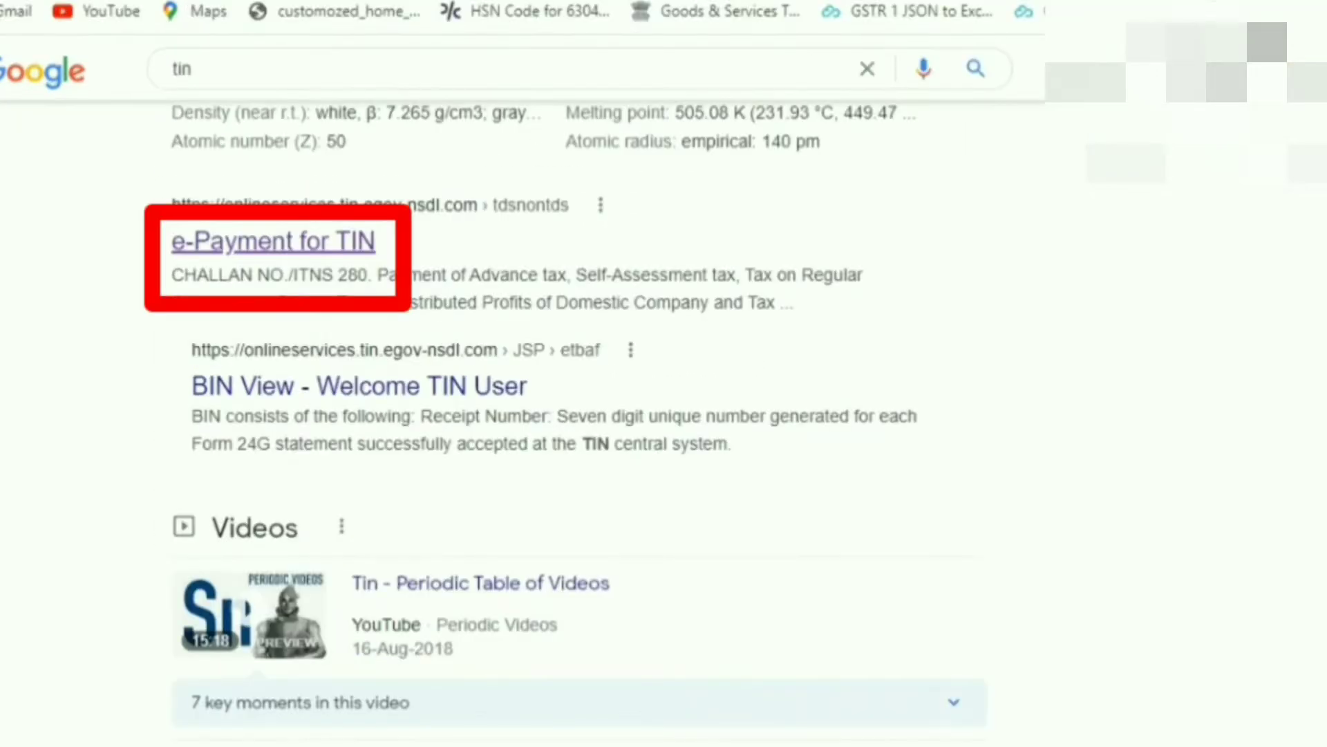
{"action": "left_click", "coordinate": [273, 240]}
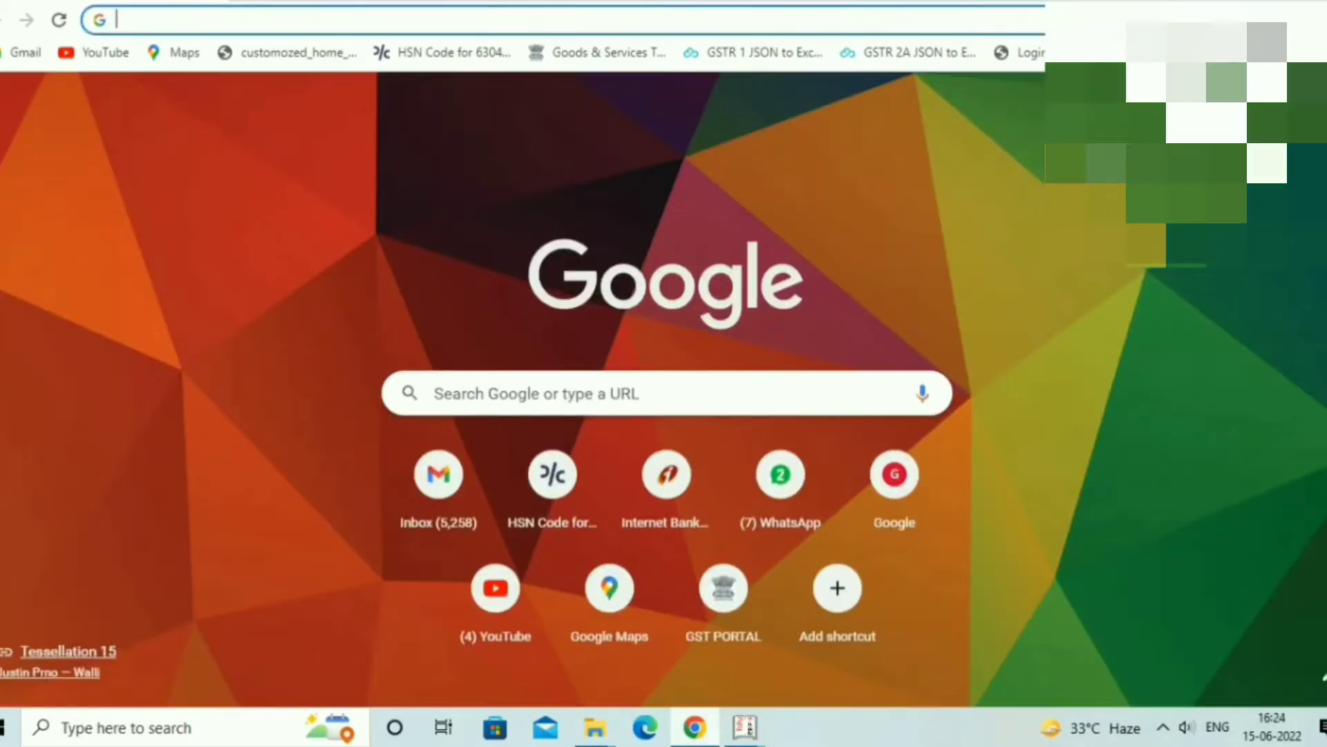
- Search Google for "TIN NSDL TAX PAYMENT" and open the "Services OLTAS e-payment : Pay Taxes Online" result
{"action": "type", "text": "TIN"}
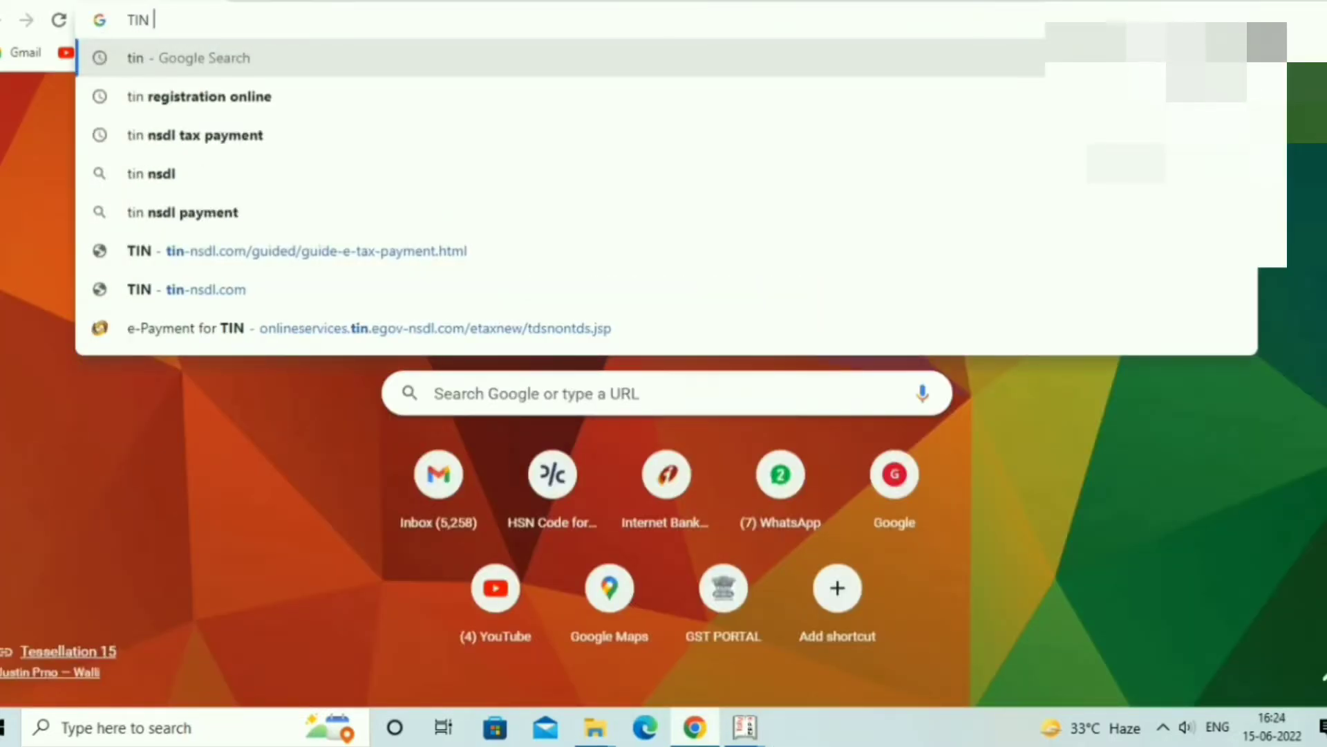
{"action": "type", "text": " NSDL"}
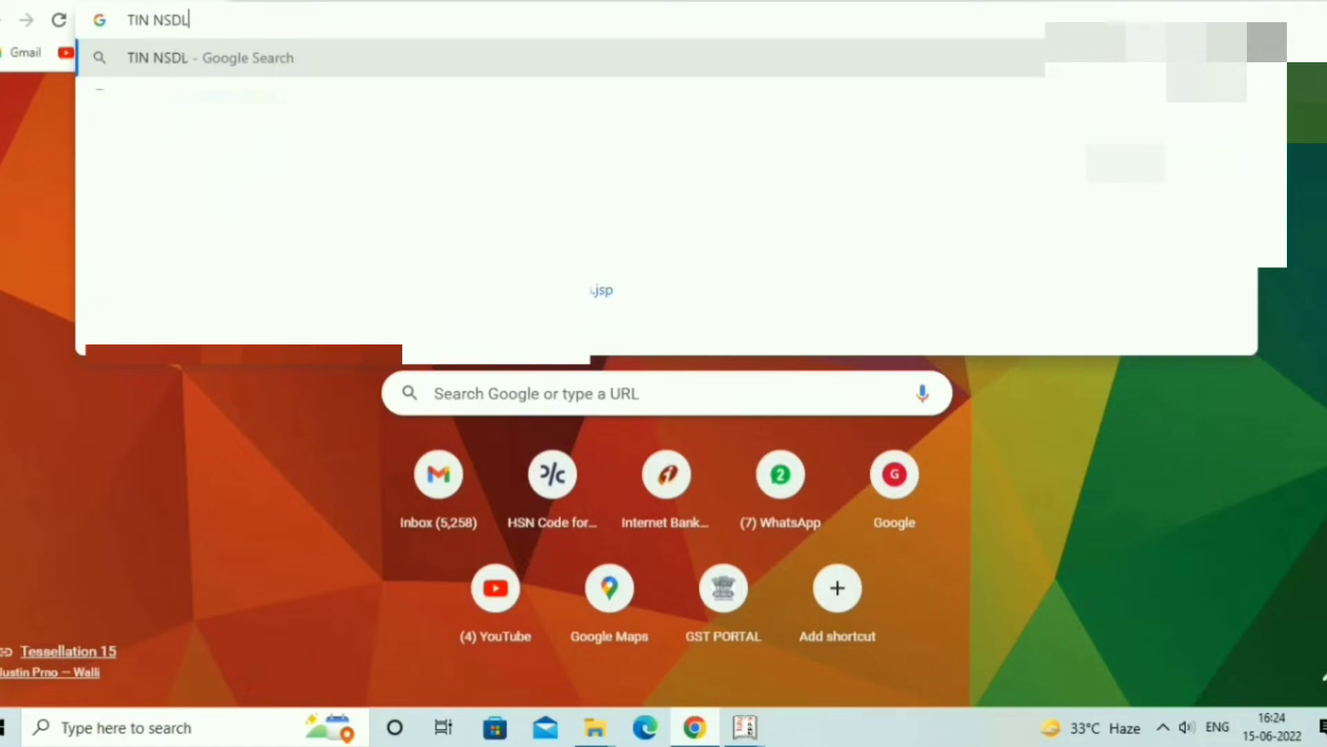
{"action": "type", "text": " TAX"}
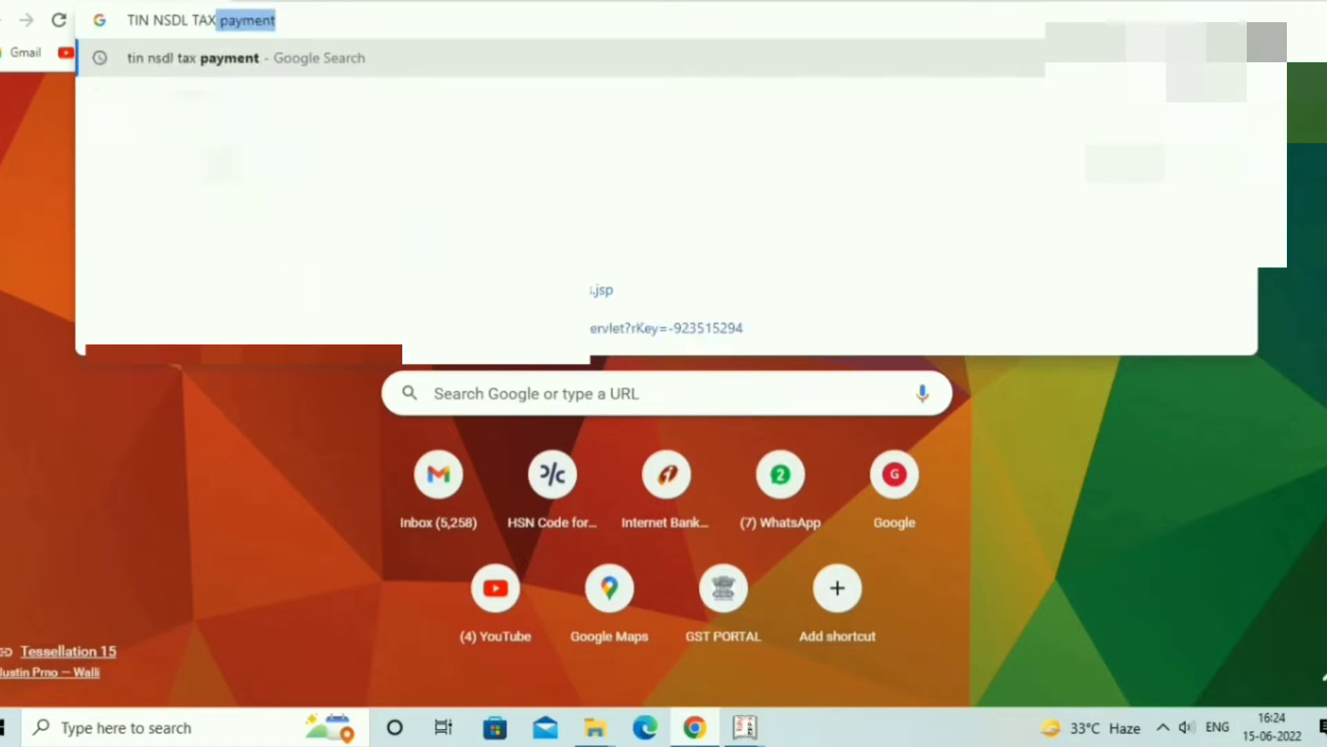
{"action": "type", "text": " PAYM"}
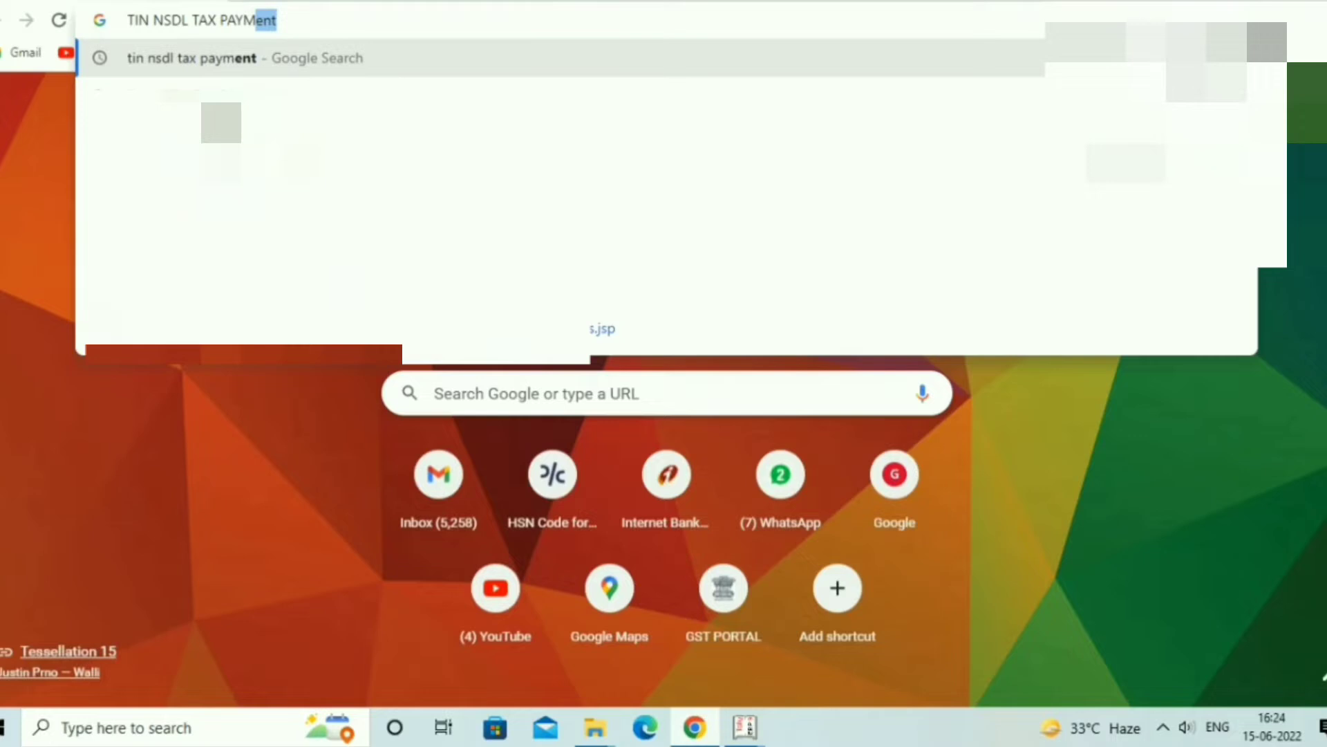
{"action": "type", "text": "ENT"}
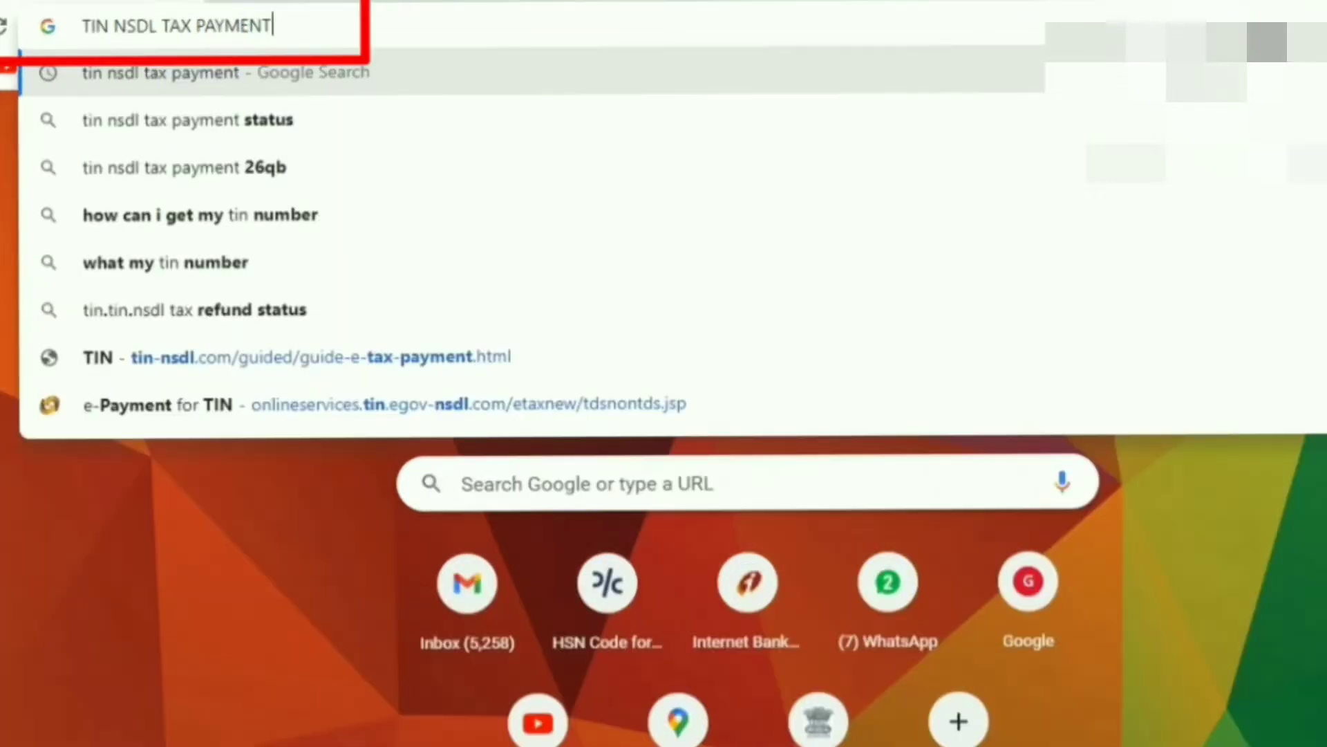
{"action": "key", "text": "Return"}
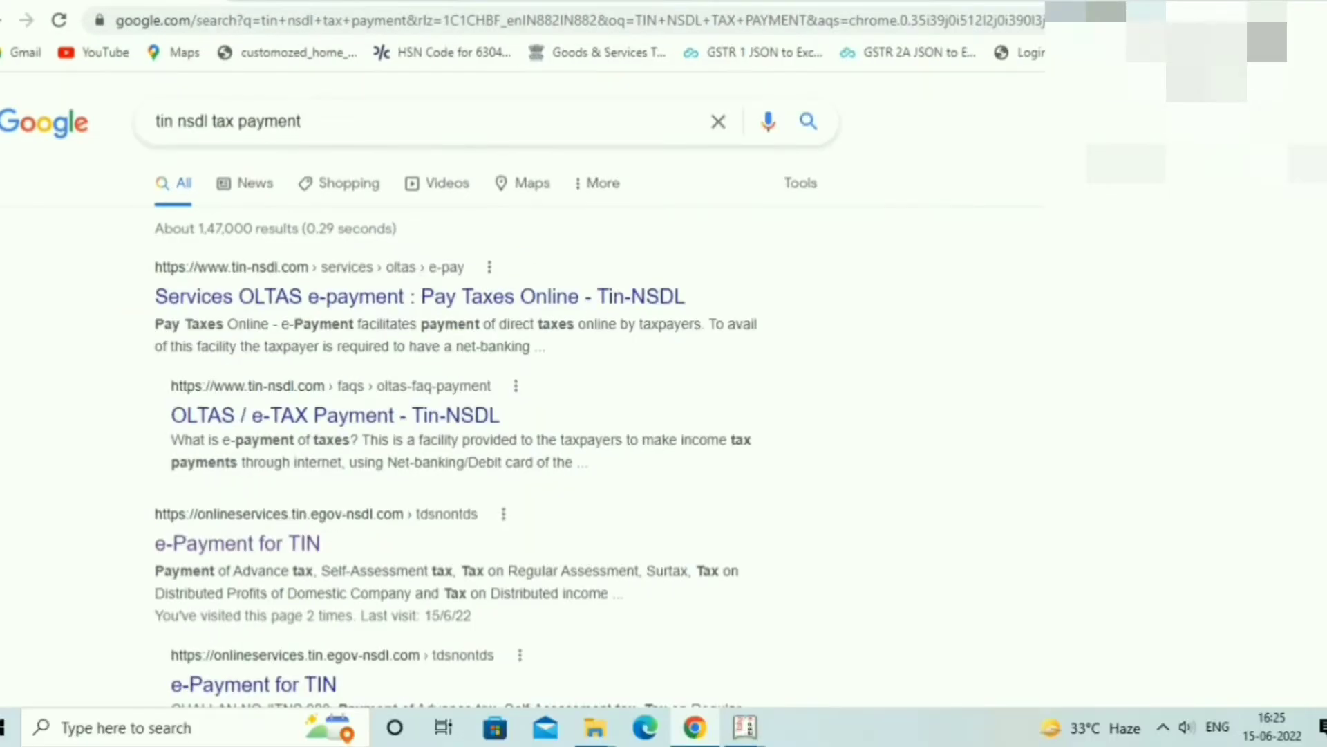
{"action": "left_click", "coordinate": [419, 297]}
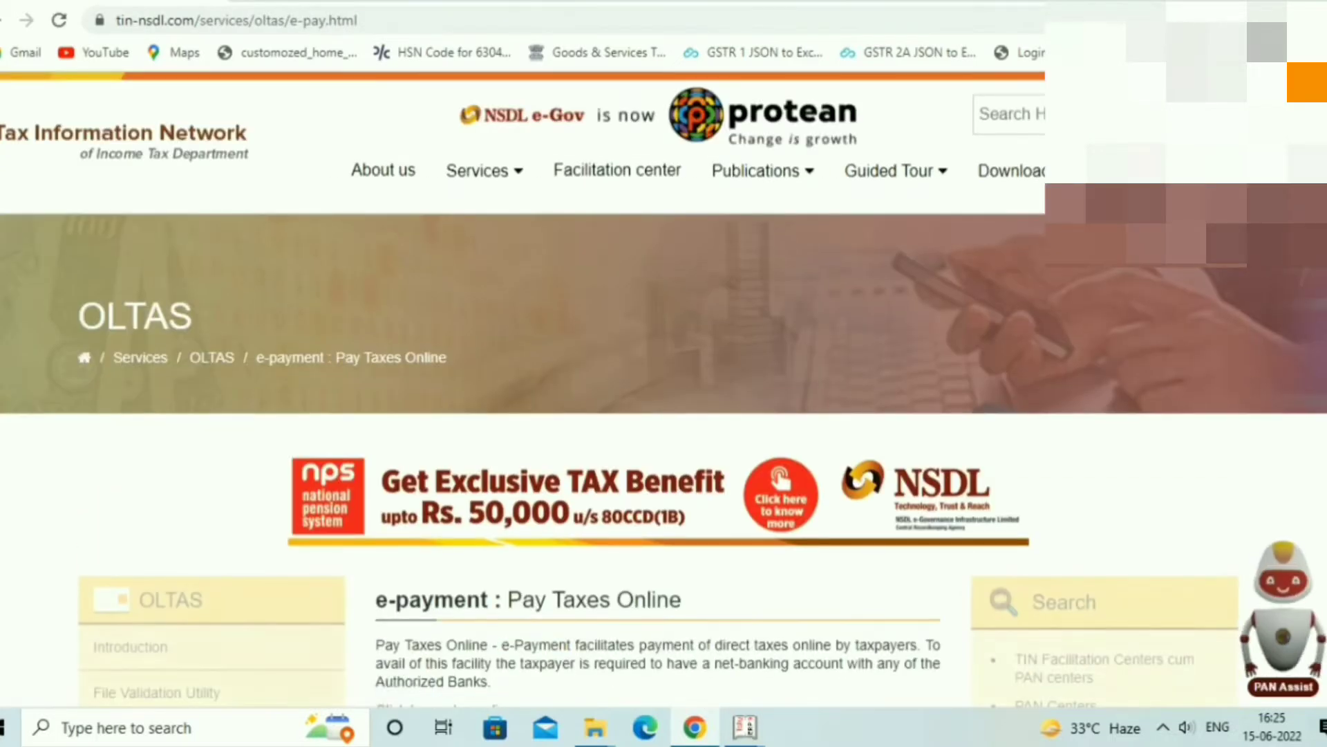
- Go to the online tax payment page and proceed with CHALLAN NO./ITNS 280
{"action": "scroll", "coordinate": [663, 446], "scroll_direction": "down", "scroll_amount": 5}
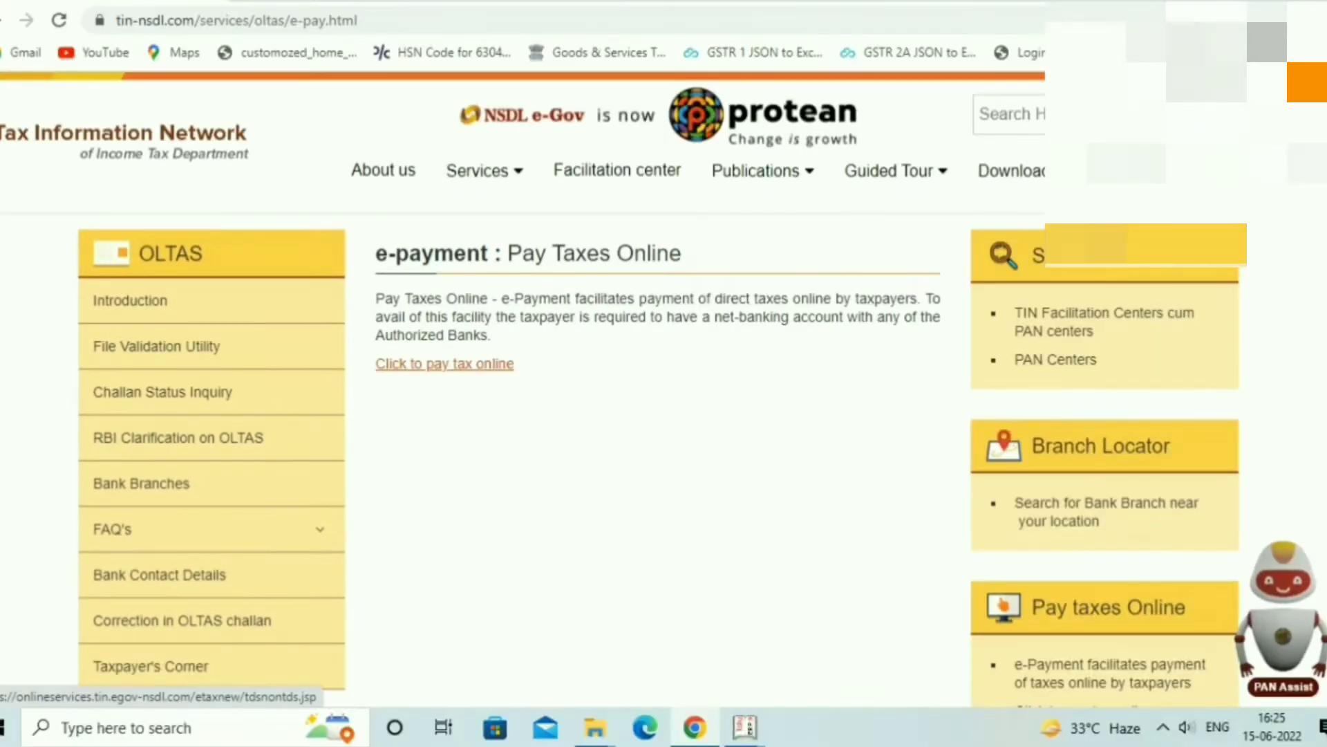
{"action": "left_click", "coordinate": [503, 357]}
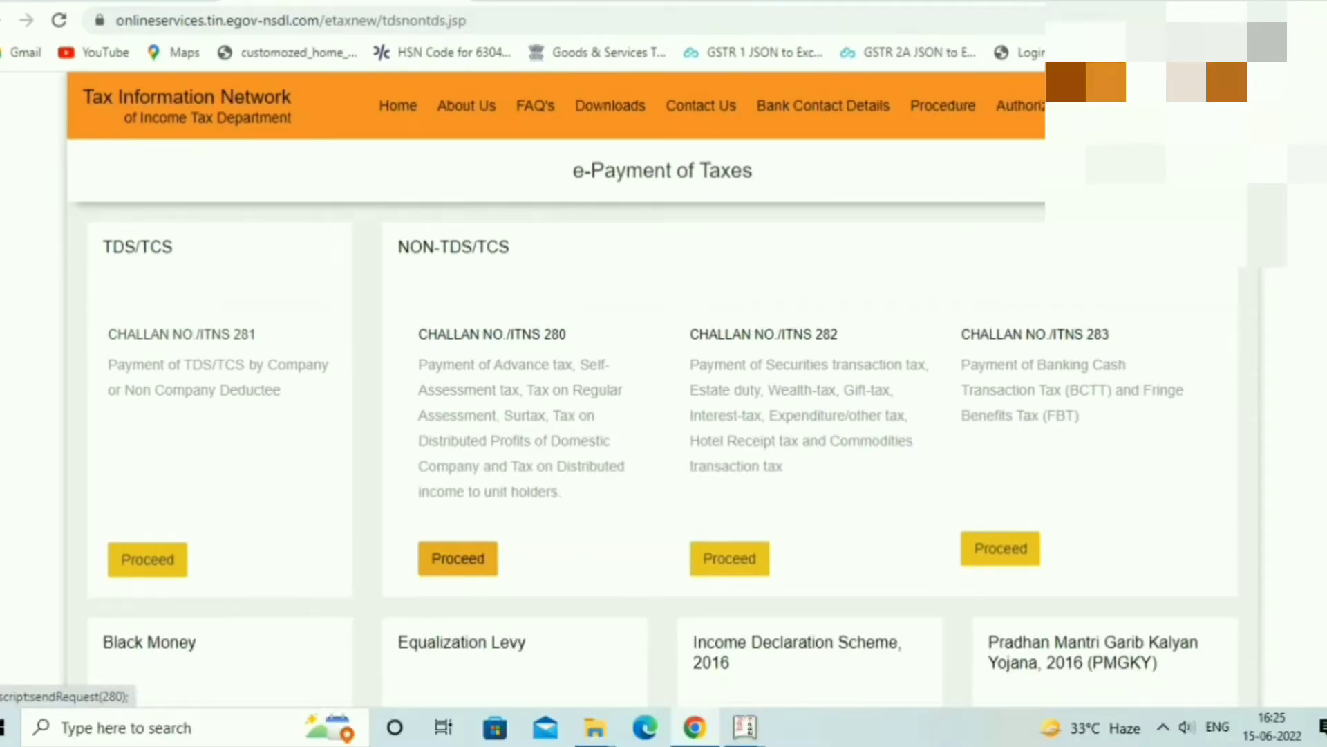
{"action": "left_click", "coordinate": [458, 558]}
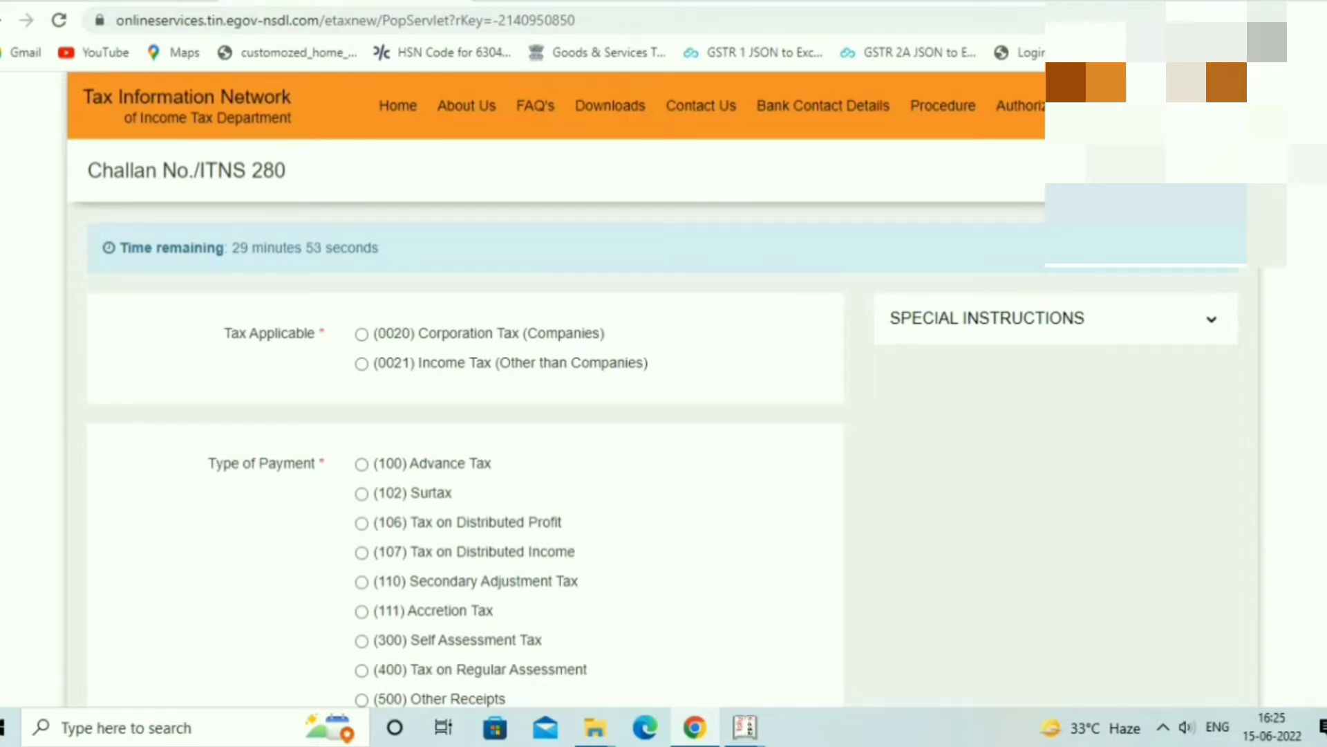
- Expand the special instructions and set the challan to (0021) Income Tax (Other than Companies), (100) Advance Tax and Net-Banking through ICICI Bank
{"action": "left_click", "coordinate": [1212, 319]}
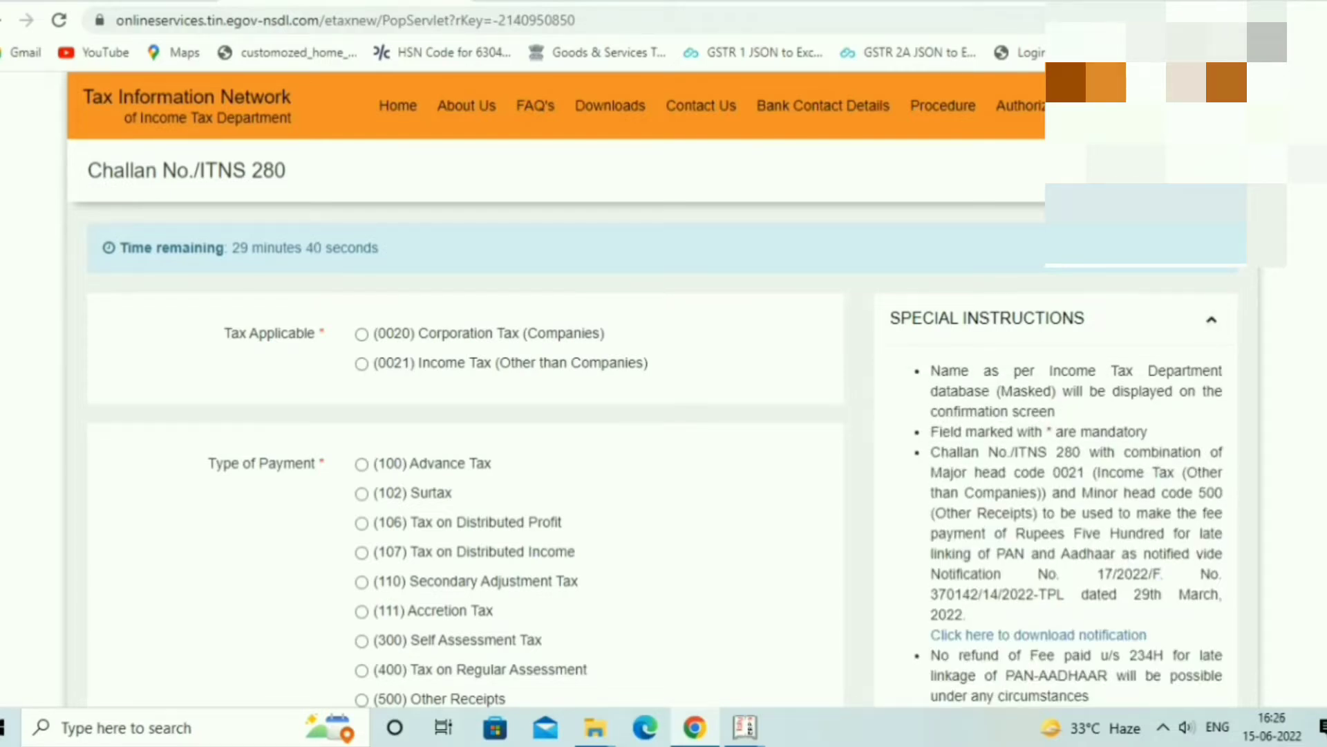
{"action": "scroll", "coordinate": [658, 385], "scroll_direction": "down", "scroll_amount": 2}
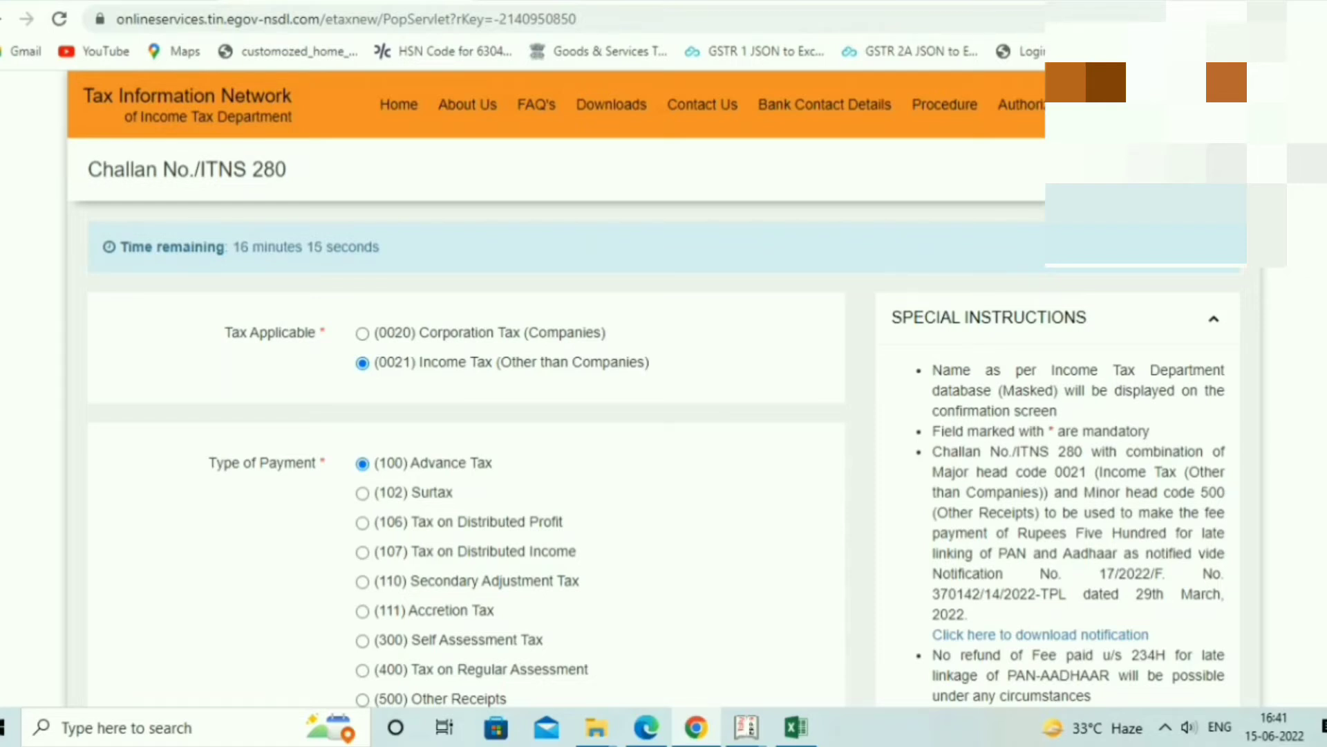
{"action": "scroll", "coordinate": [657, 384], "scroll_direction": "down", "scroll_amount": 2}
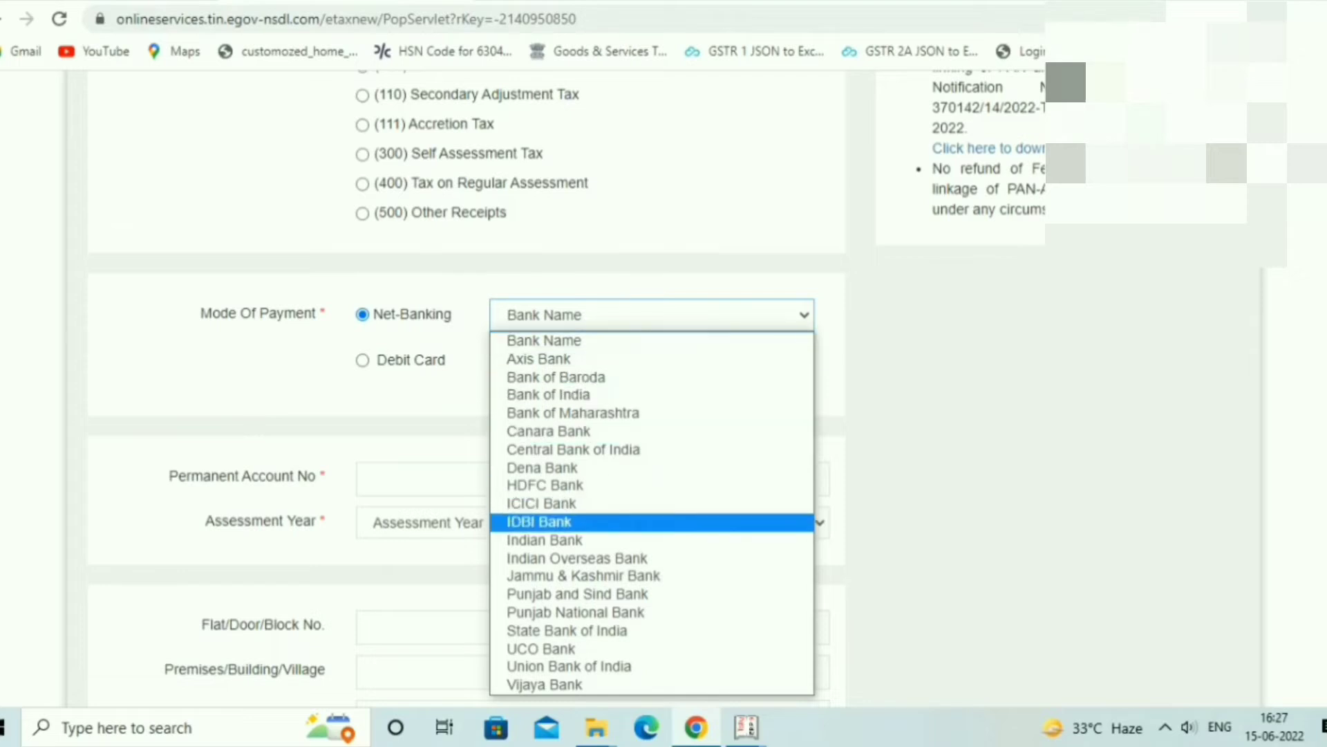
{"action": "left_click", "coordinate": [541, 503]}
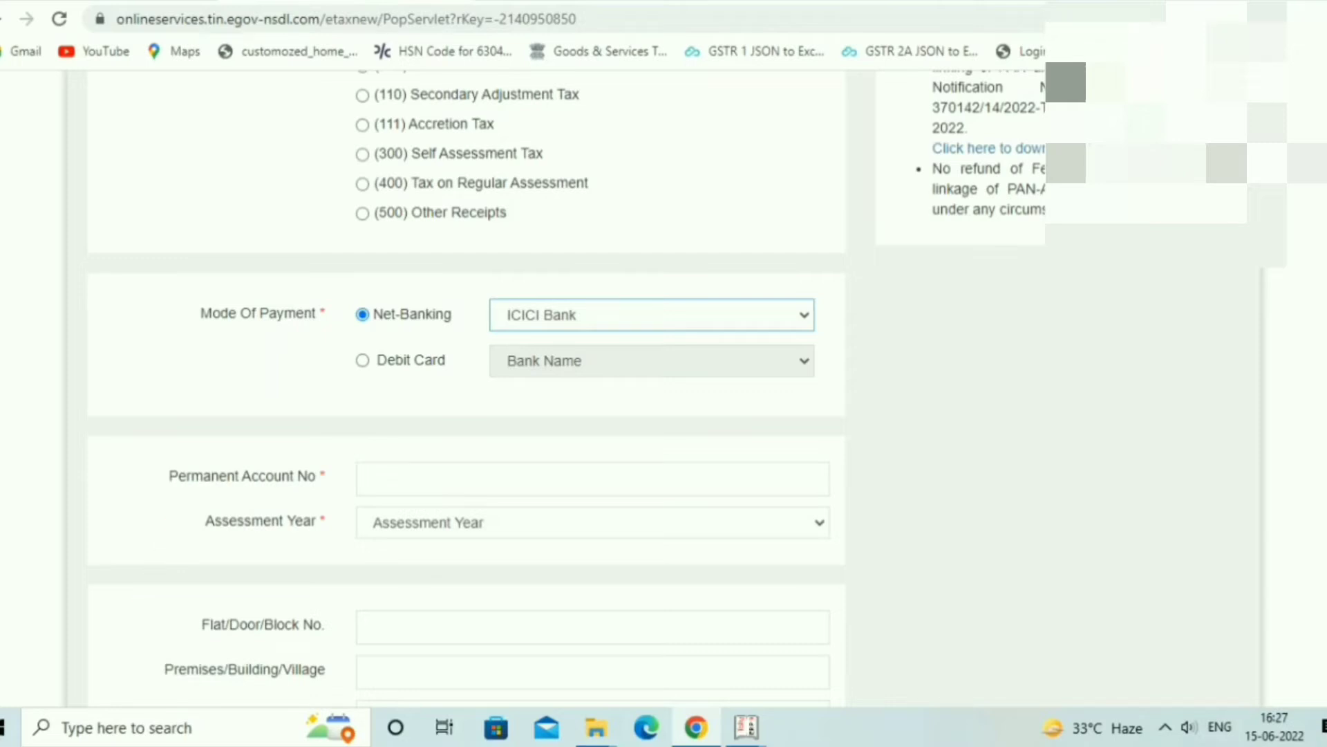
- Enter the taxpayer's Permanent Account No and select the assessment year
{"action": "left_click", "coordinate": [370, 478]}
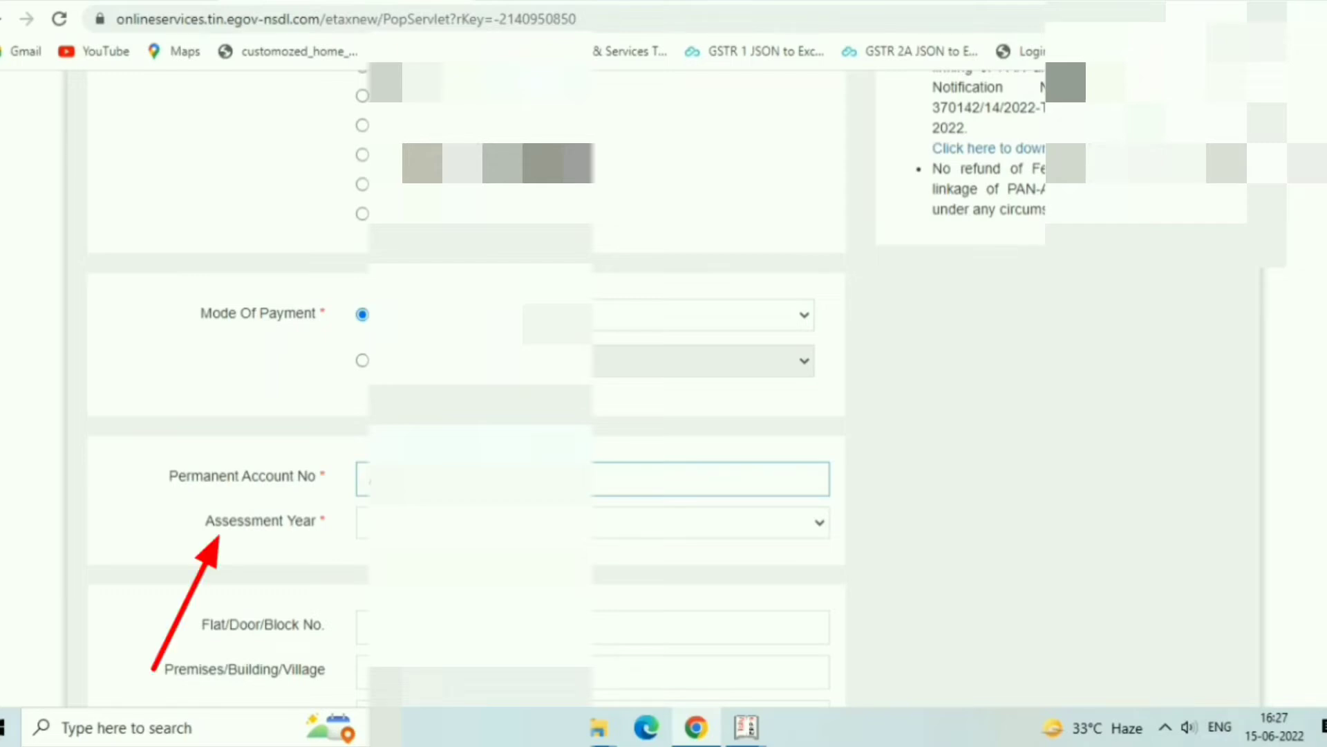
{"action": "scroll", "coordinate": [668, 377], "scroll_direction": "down", "scroll_amount": 3}
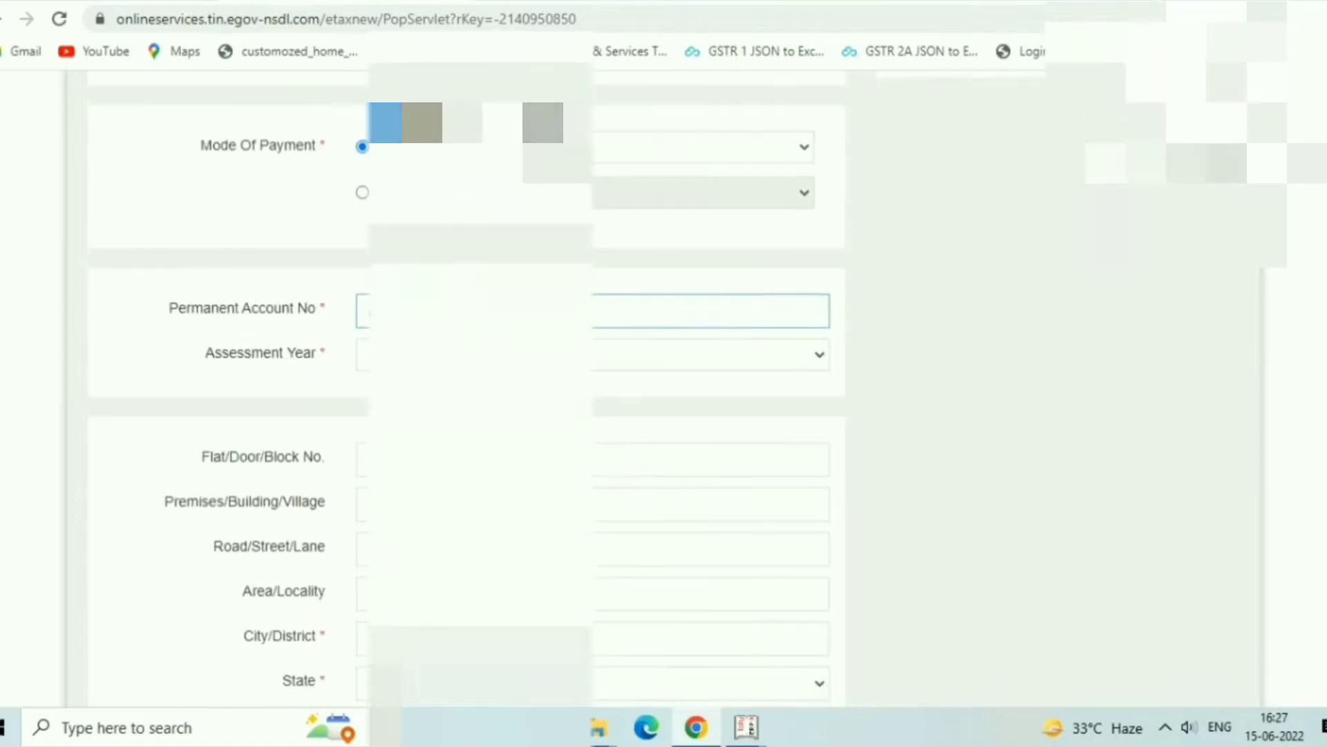
{"action": "scroll", "coordinate": [668, 378], "scroll_direction": "down", "scroll_amount": 1}
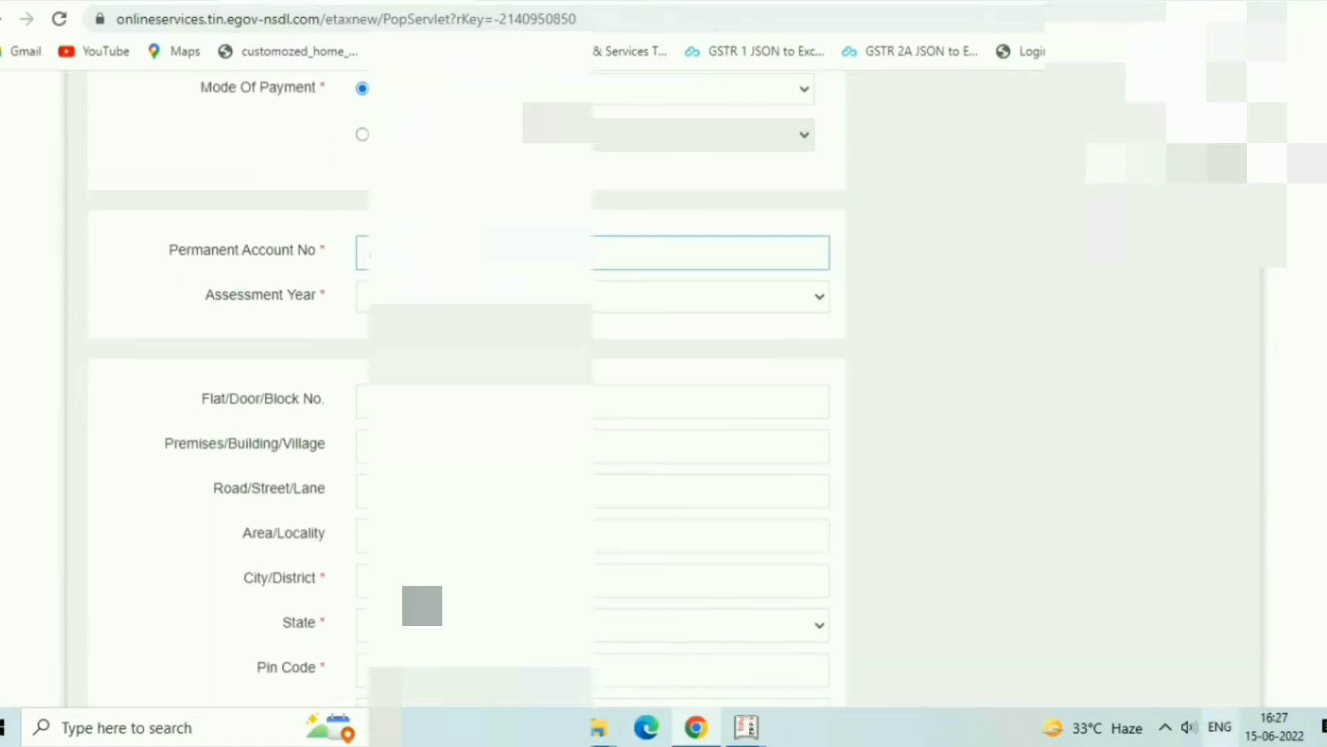
{"action": "left_click", "coordinate": [691, 296]}
{"action": "key", "text": "Down"}
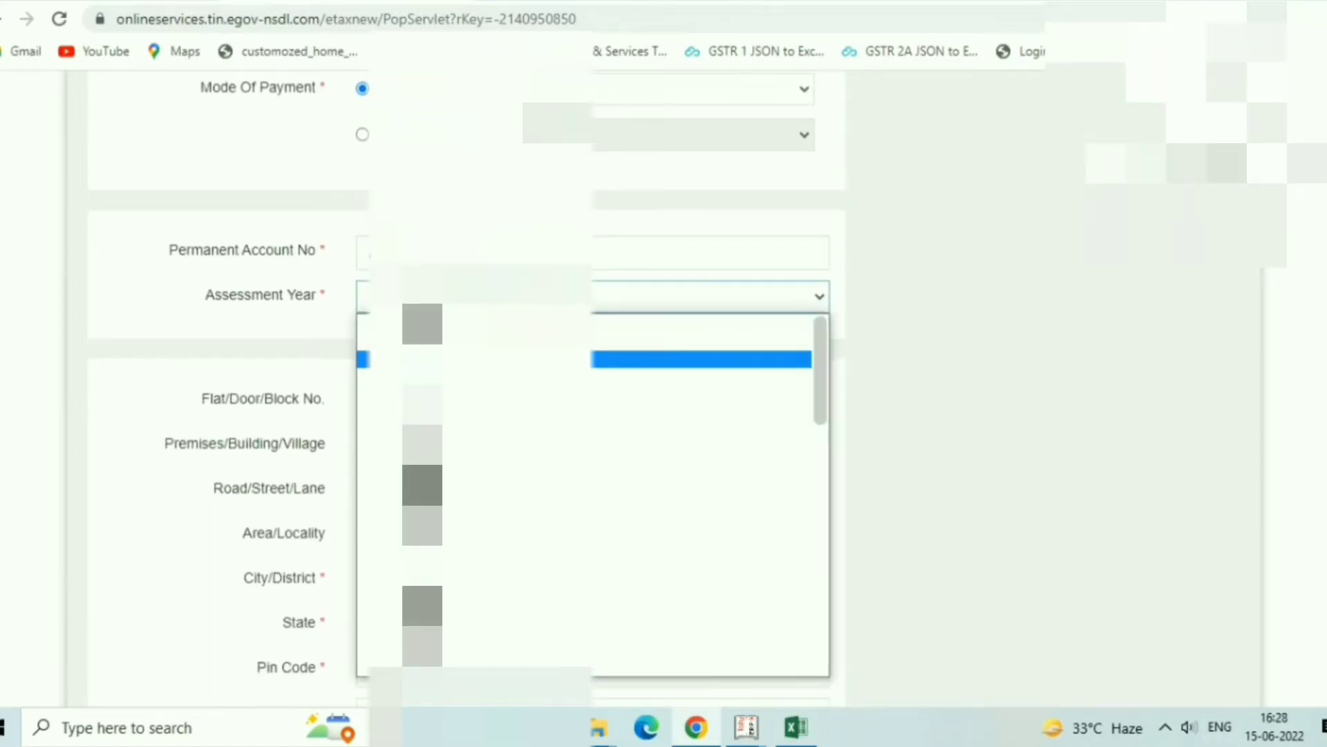
{"action": "key", "text": "Return"}
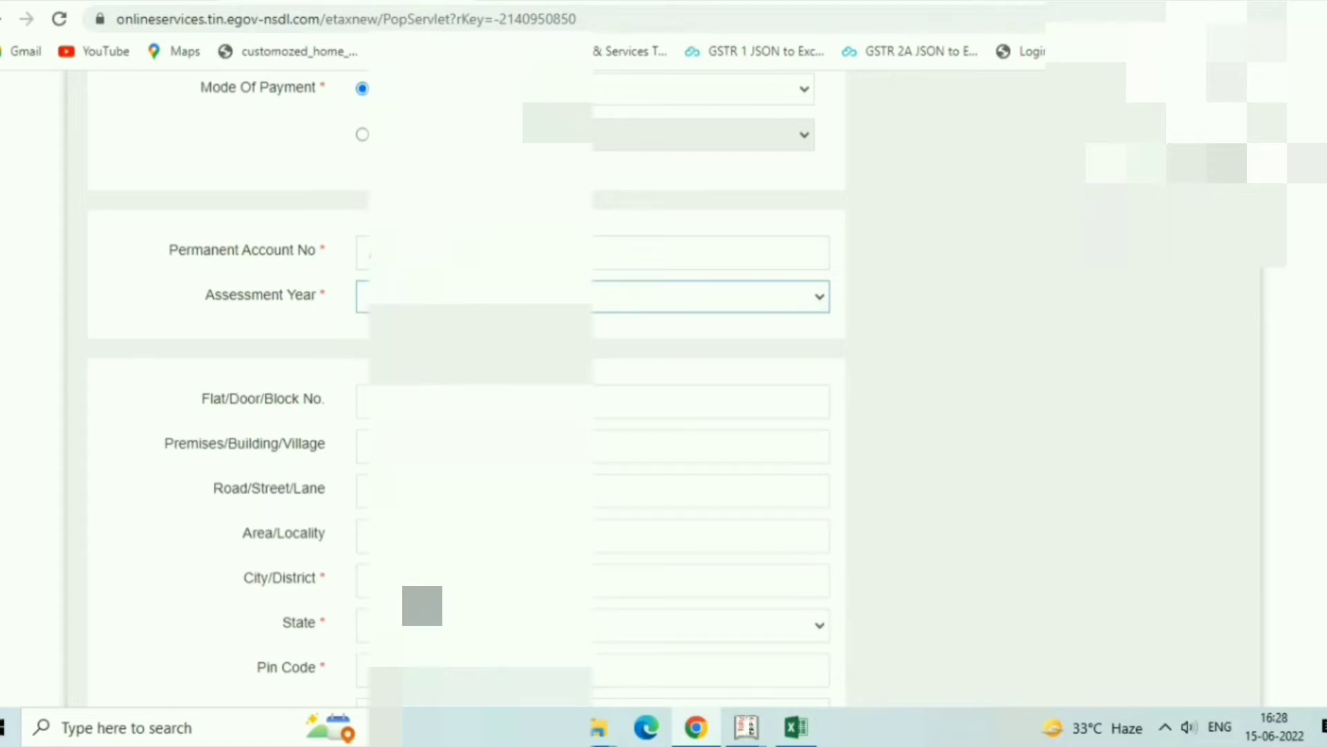
- Fill in the taxpayer's address details, including city, state and pin code, plus the e-mail and mobile number
{"action": "left_click", "coordinate": [691, 401]}
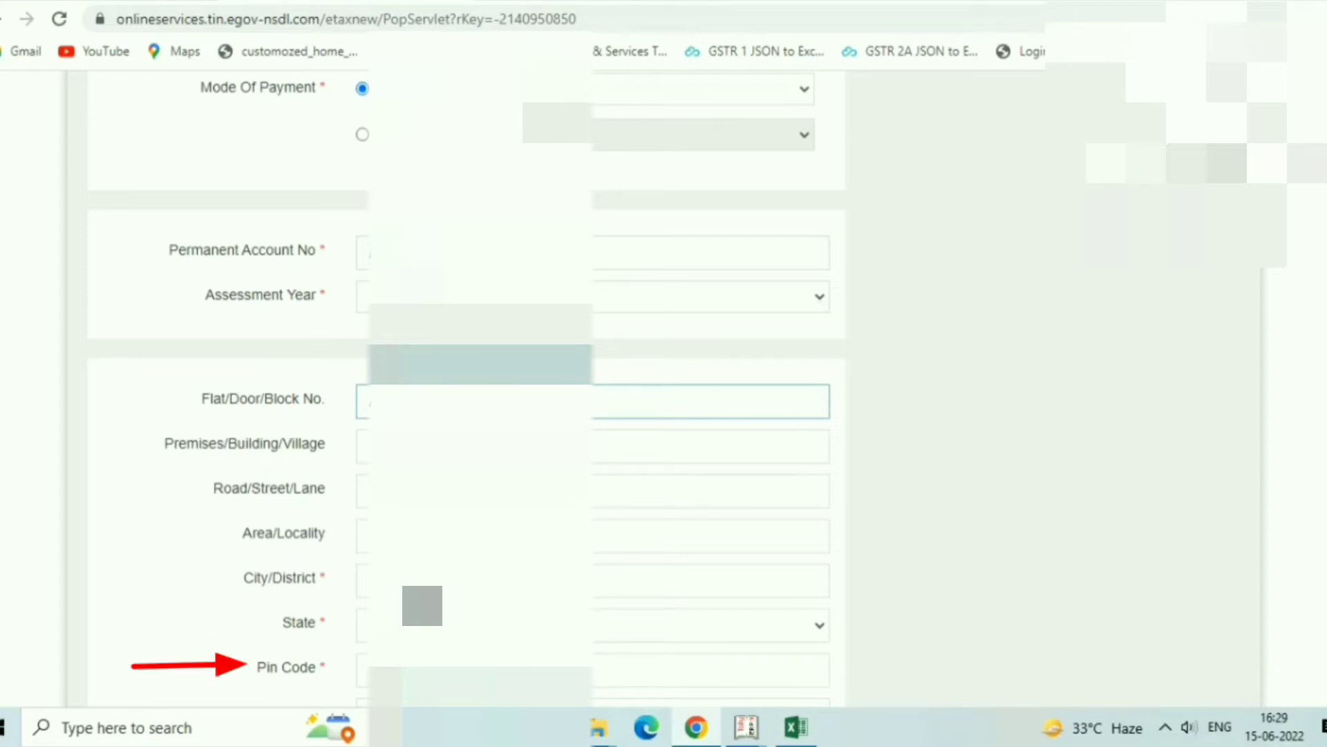
{"action": "left_click", "coordinate": [691, 536]}
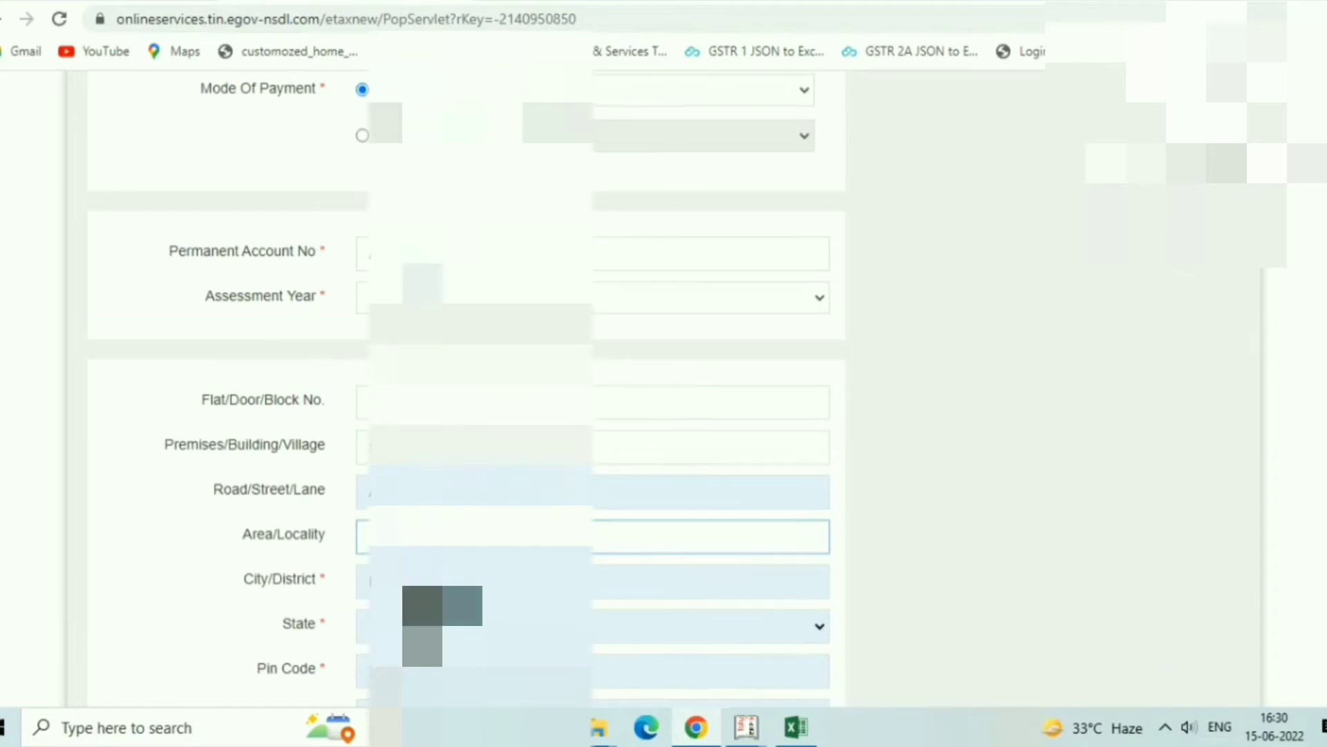
- Enter the captcha code and proceed to the challan's confirmation page
{"action": "scroll", "coordinate": [466, 387], "scroll_direction": "down", "scroll_amount": 5}
{"action": "scroll", "coordinate": [467, 387], "scroll_direction": "down", "scroll_amount": 2}
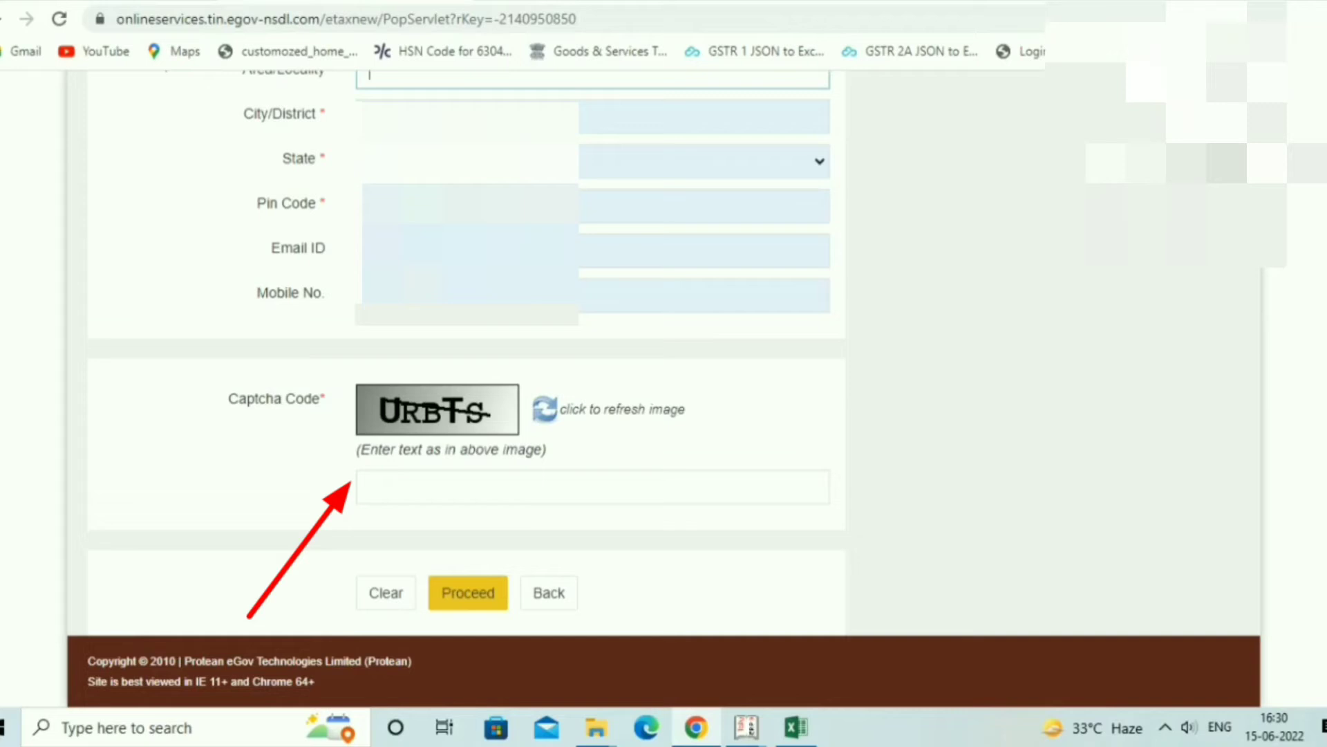
{"action": "left_click", "coordinate": [373, 487]}
{"action": "type", "text": "URB"}
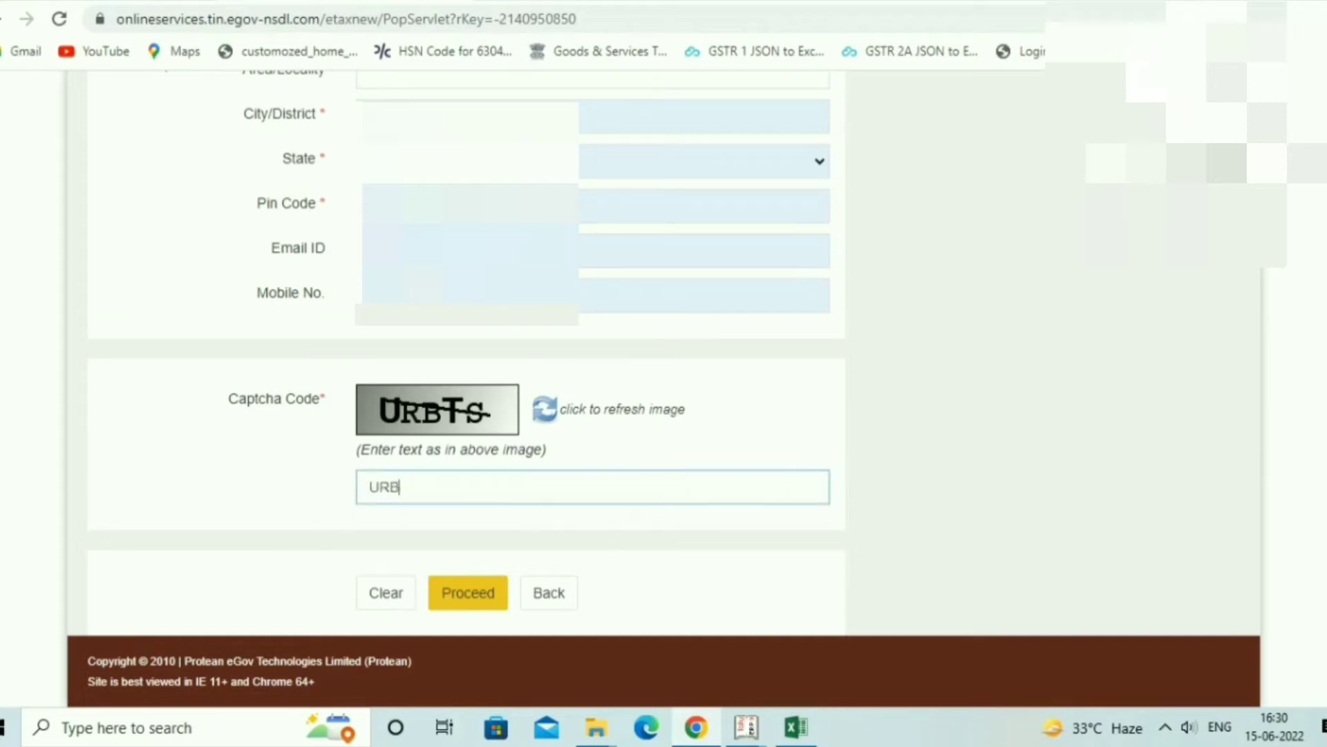
{"action": "type", "text": "TS"}
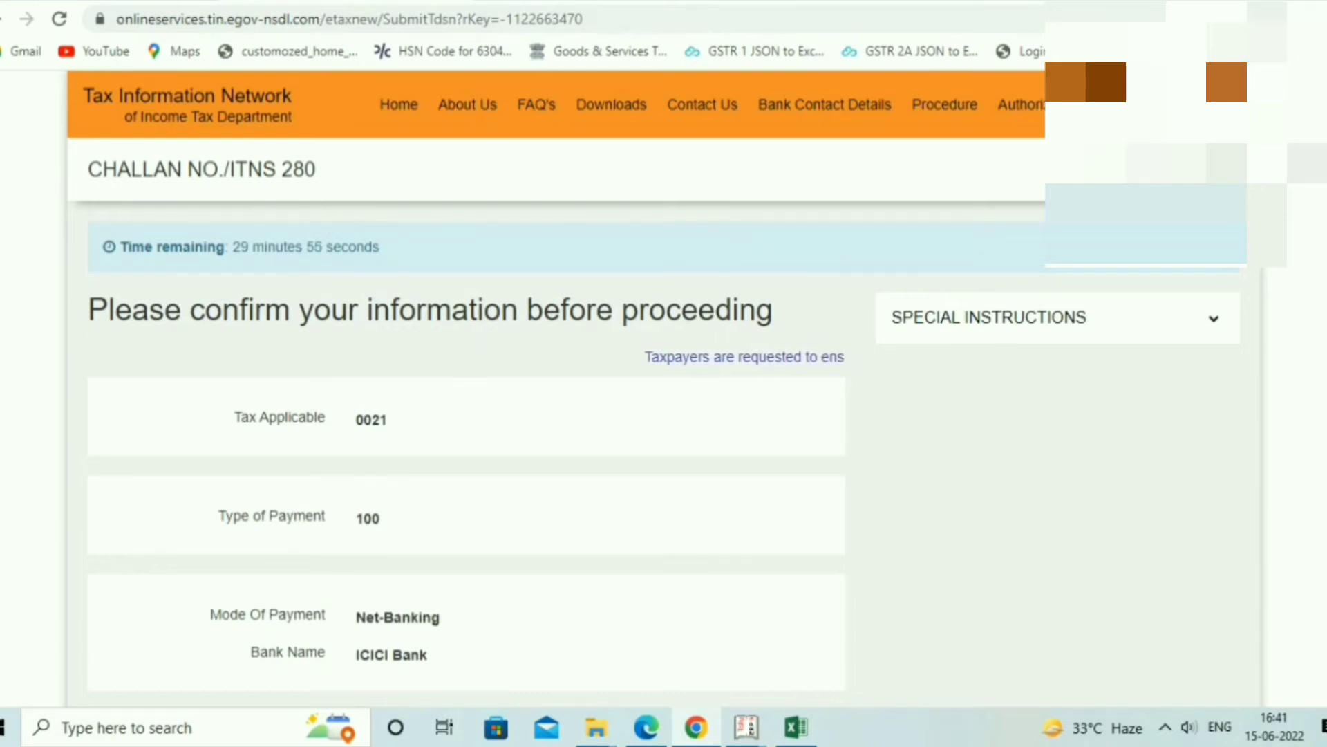
- Review the challan details on the confirmation page, agree to the data consent terms and submit the challan to the bank
{"action": "scroll", "coordinate": [657, 384], "scroll_direction": "down", "scroll_amount": 3}
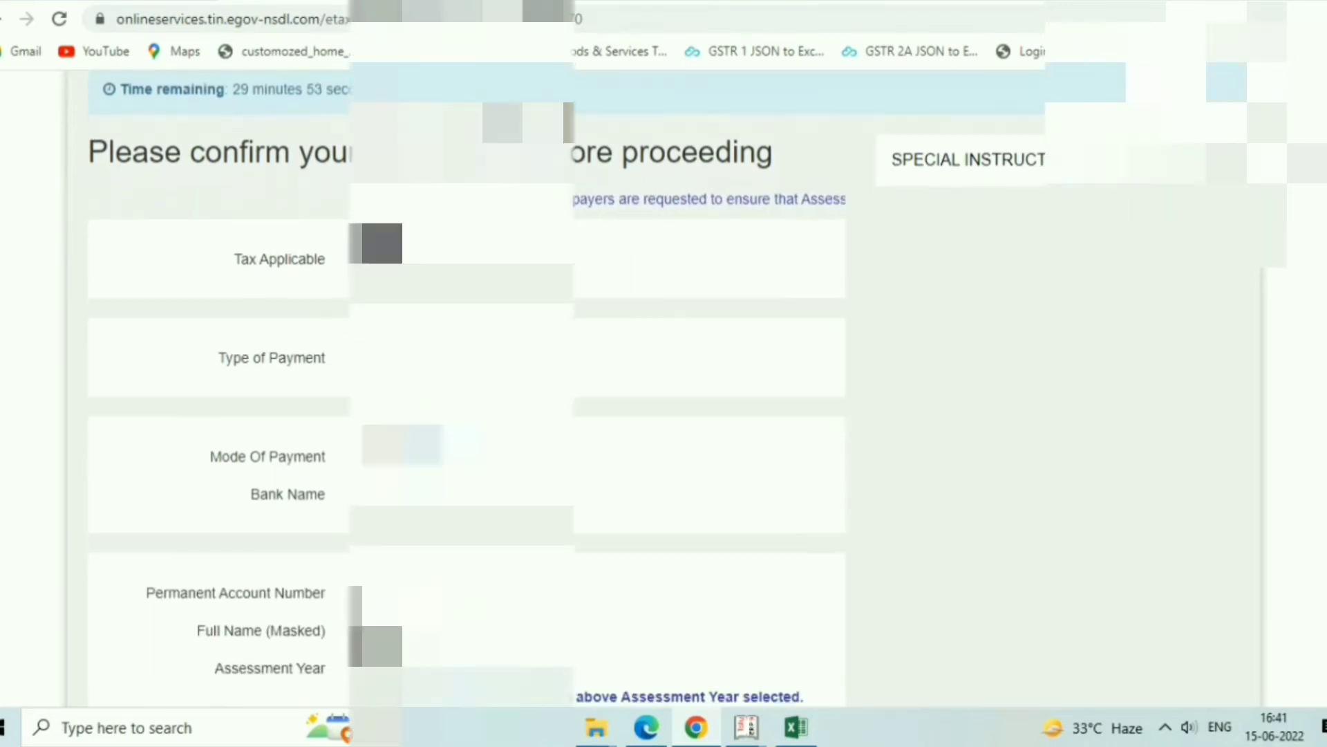
{"action": "scroll", "coordinate": [657, 384], "scroll_direction": "down", "scroll_amount": 2}
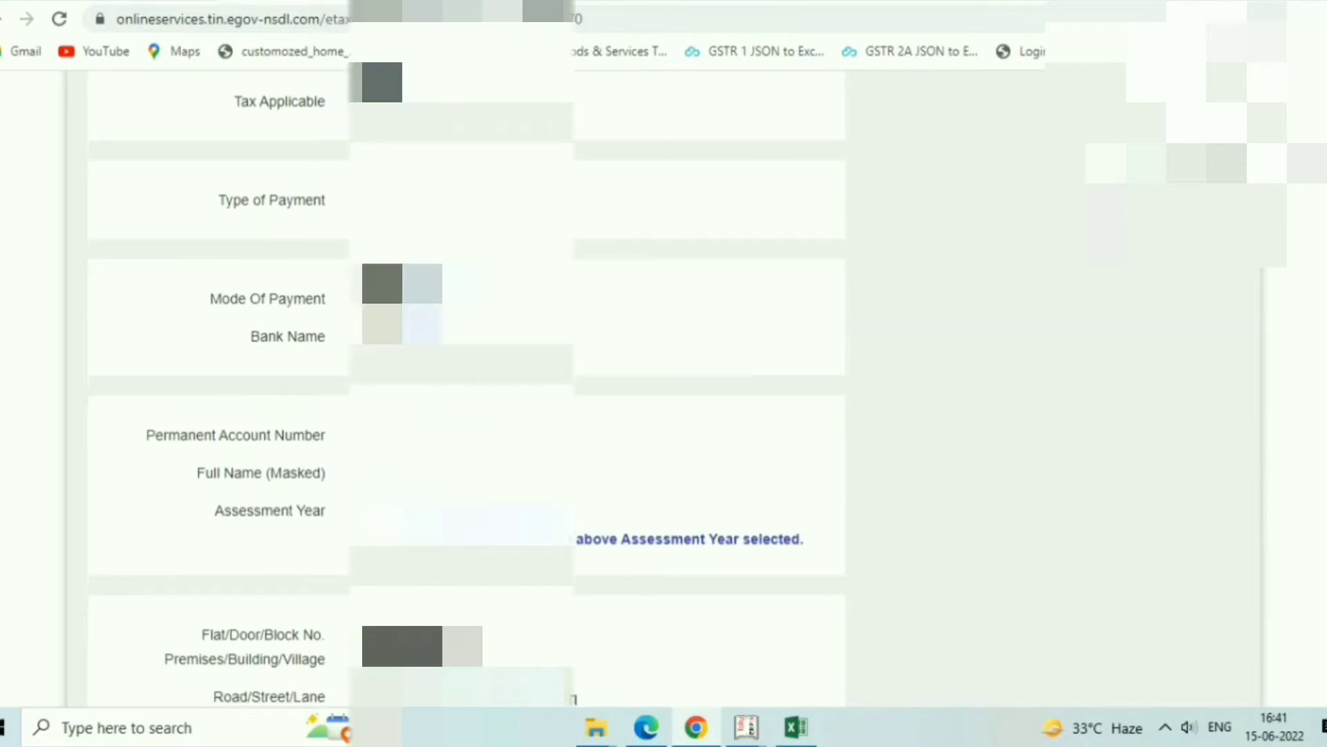
{"action": "scroll", "coordinate": [467, 384], "scroll_direction": "down", "scroll_amount": 1}
{"action": "scroll", "coordinate": [467, 385], "scroll_direction": "up", "scroll_amount": 2}
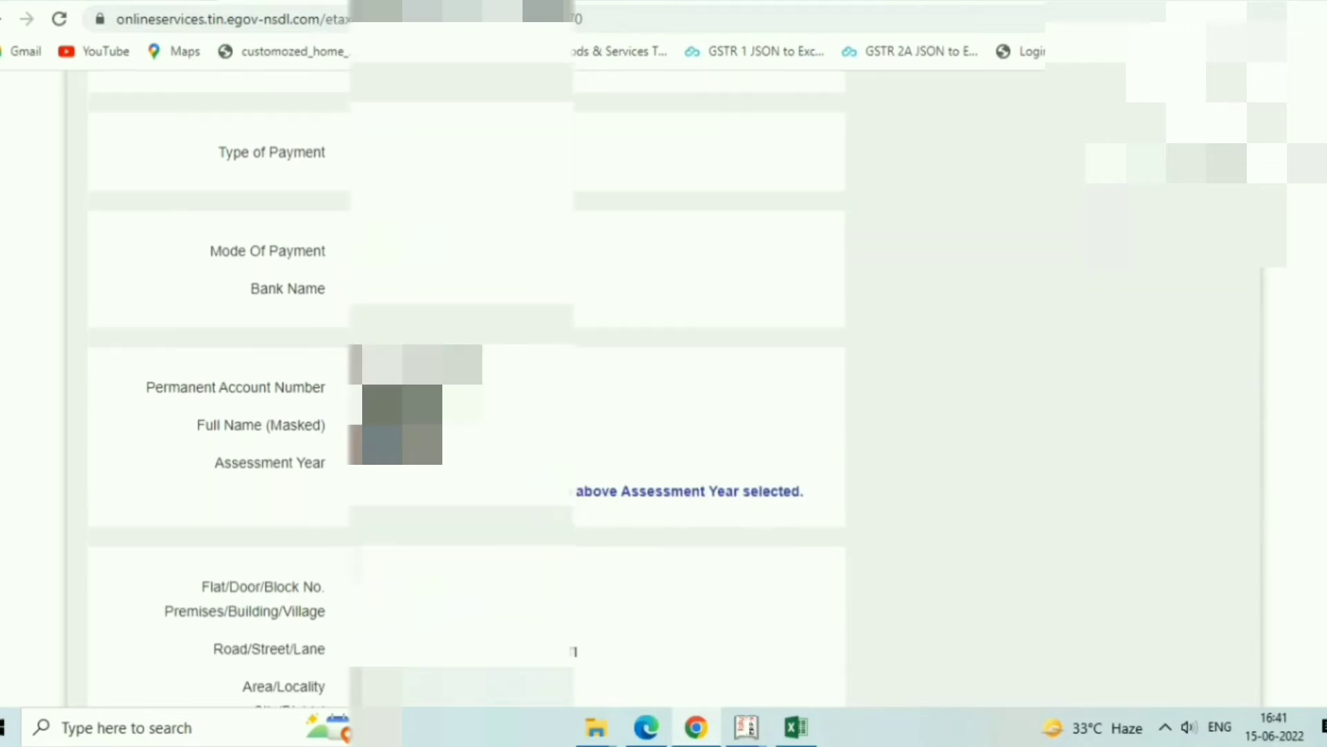
{"action": "scroll", "coordinate": [466, 385], "scroll_direction": "down", "scroll_amount": 5}
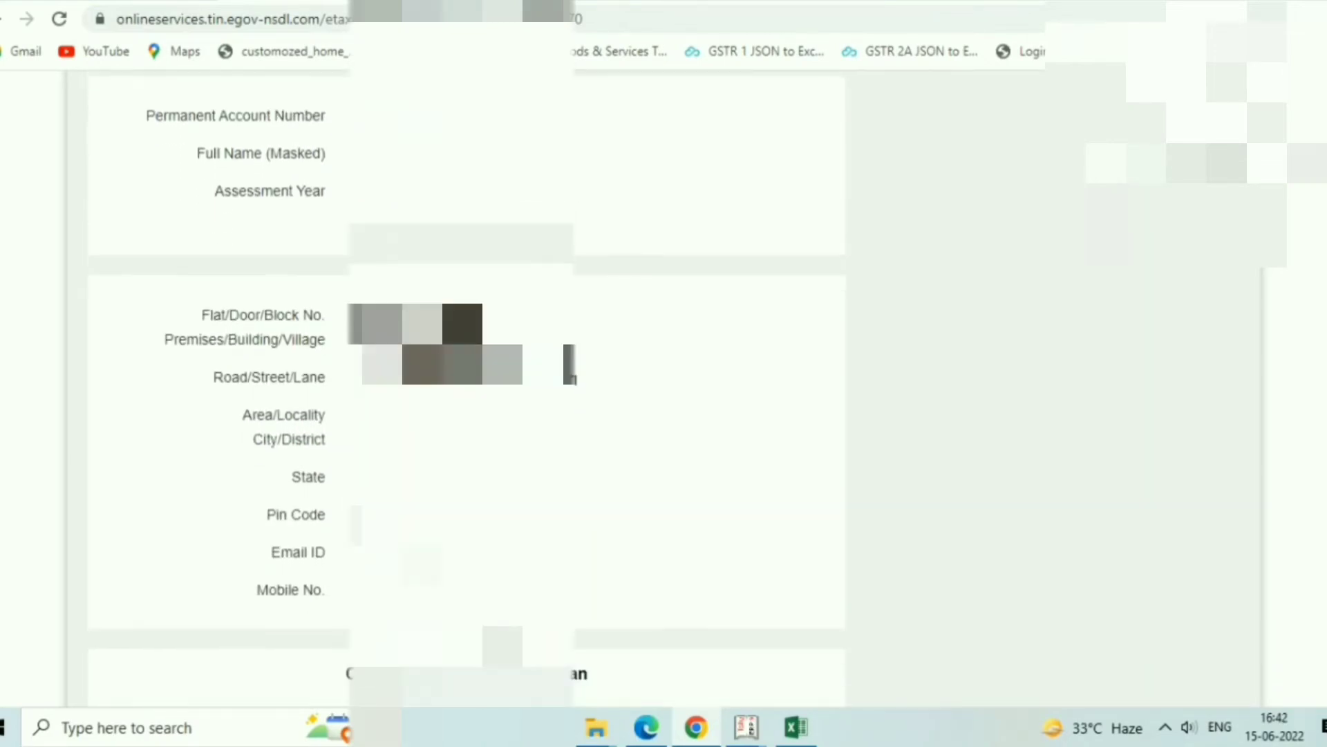
{"action": "scroll", "coordinate": [467, 385], "scroll_direction": "down", "scroll_amount": 6}
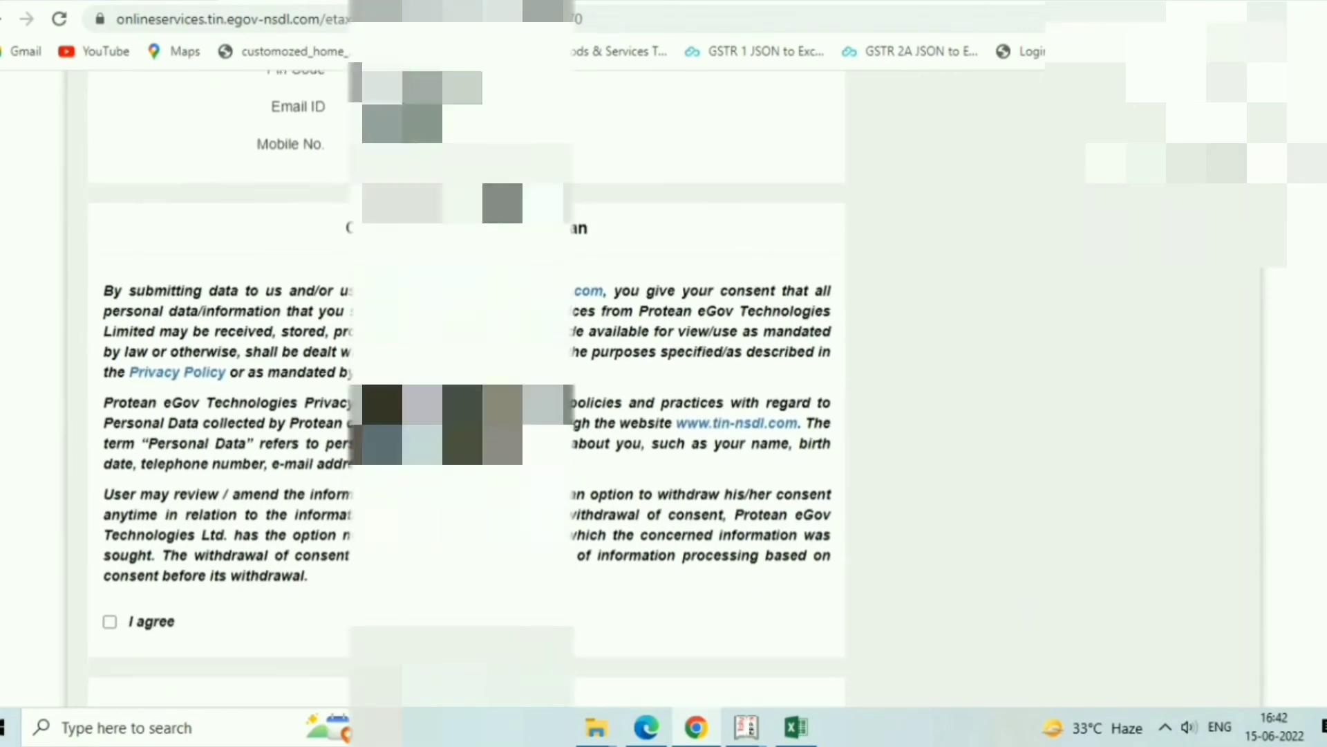
{"action": "scroll", "coordinate": [466, 384], "scroll_direction": "down", "scroll_amount": 3}
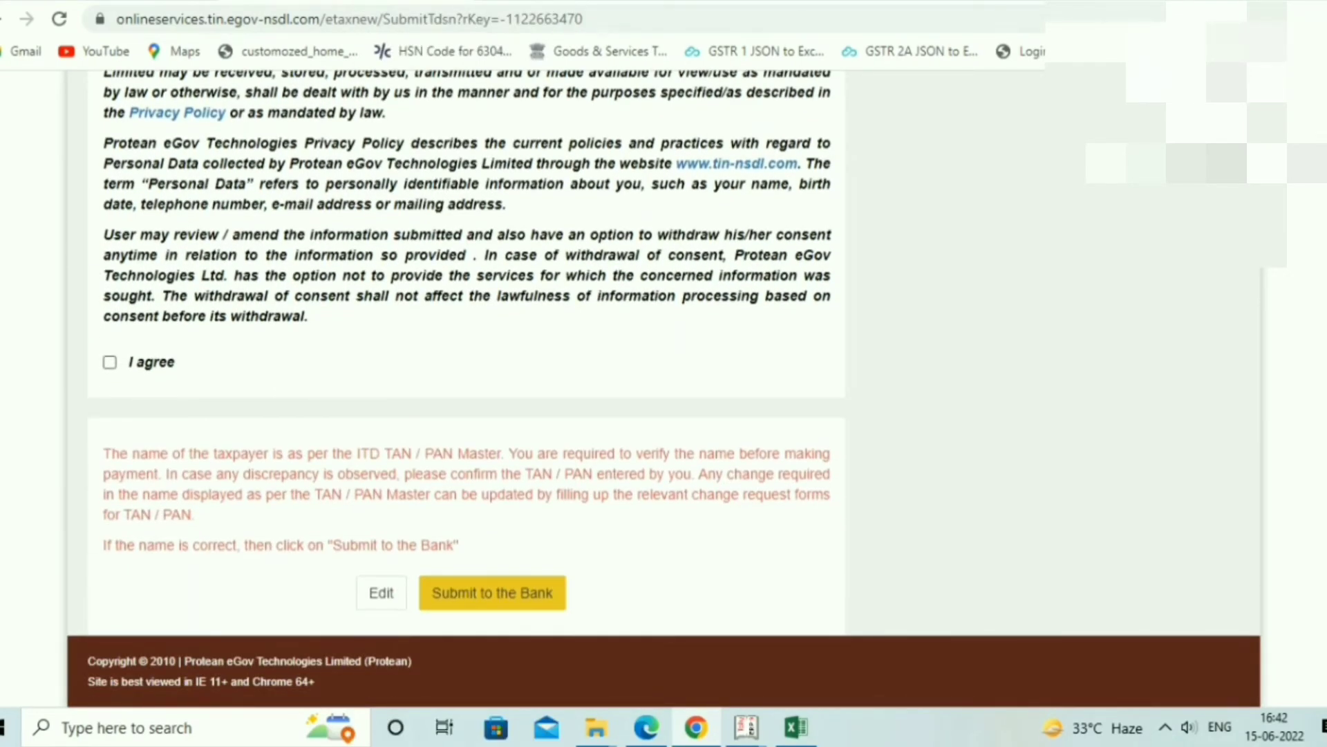
{"action": "left_click", "coordinate": [110, 362]}
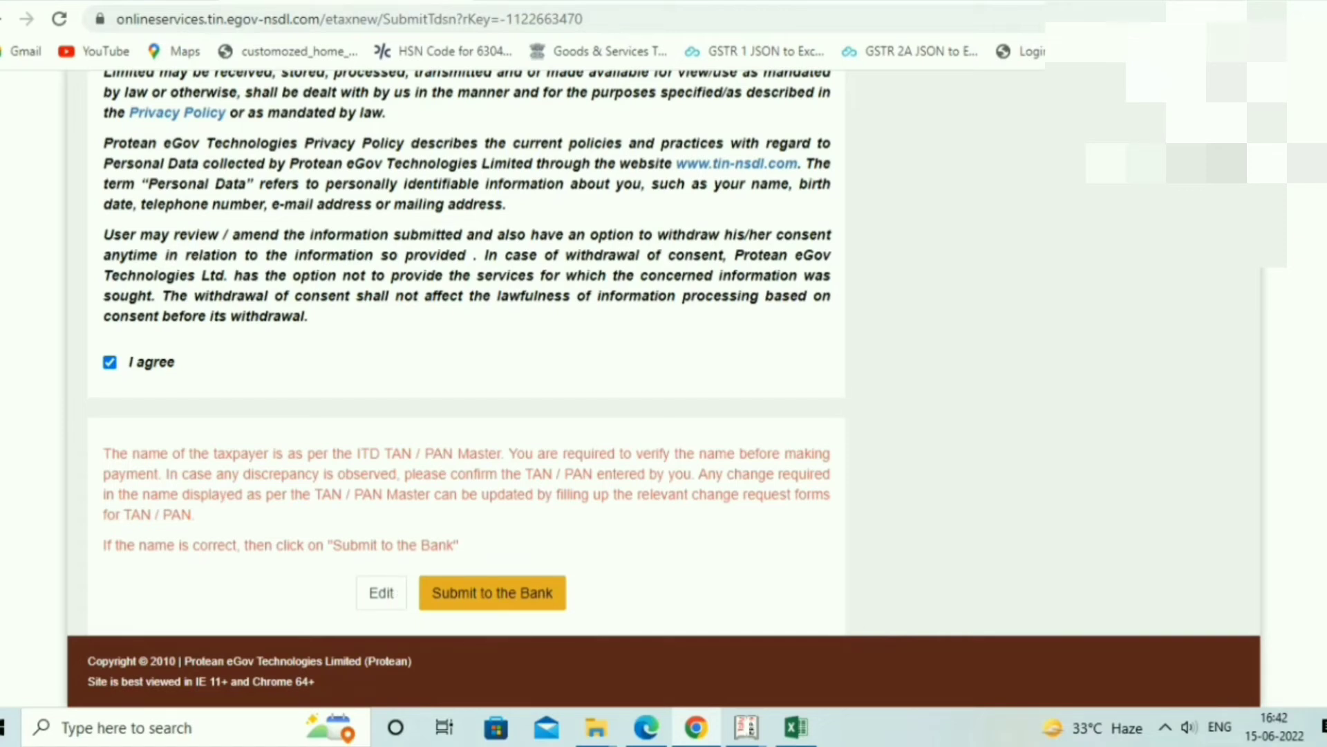
{"action": "key", "text": "Return"}
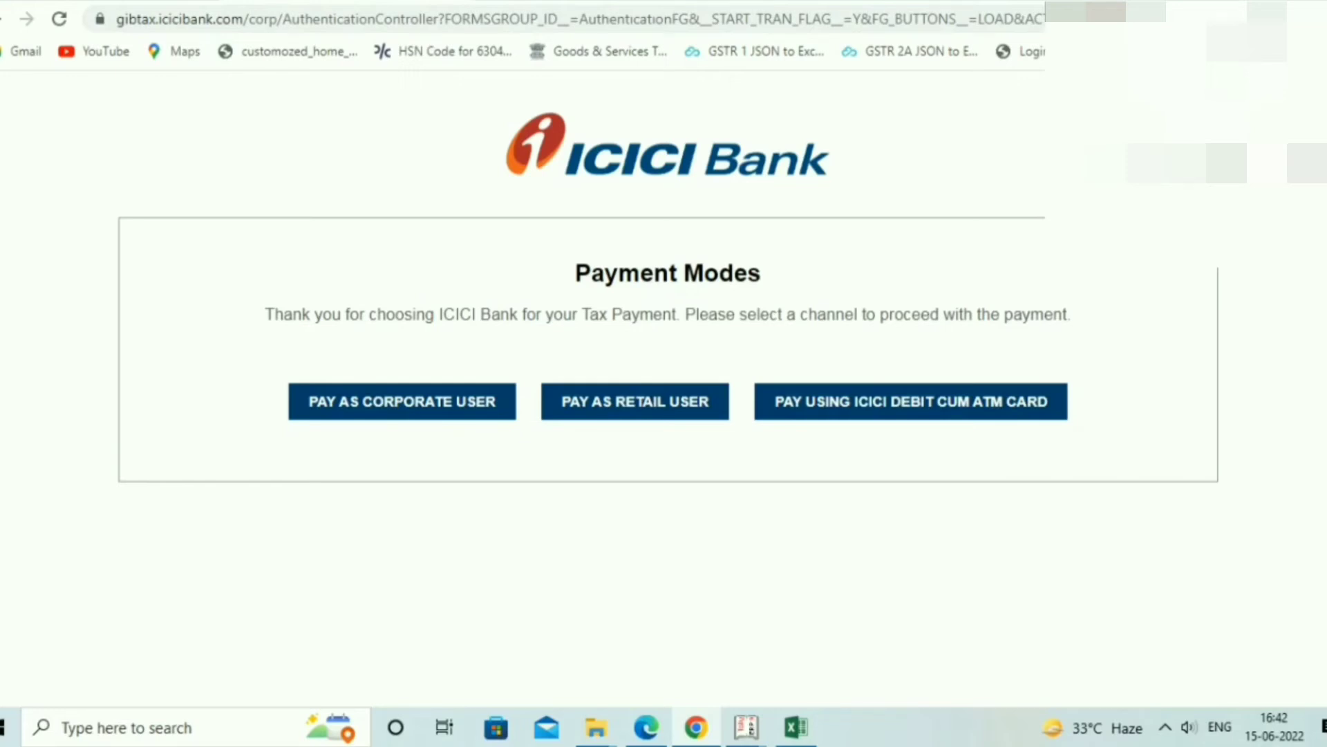
- Choose to pay as a corporate user and set the Income Tax amount in the payment details to 15000
{"action": "left_click", "coordinate": [484, 408]}
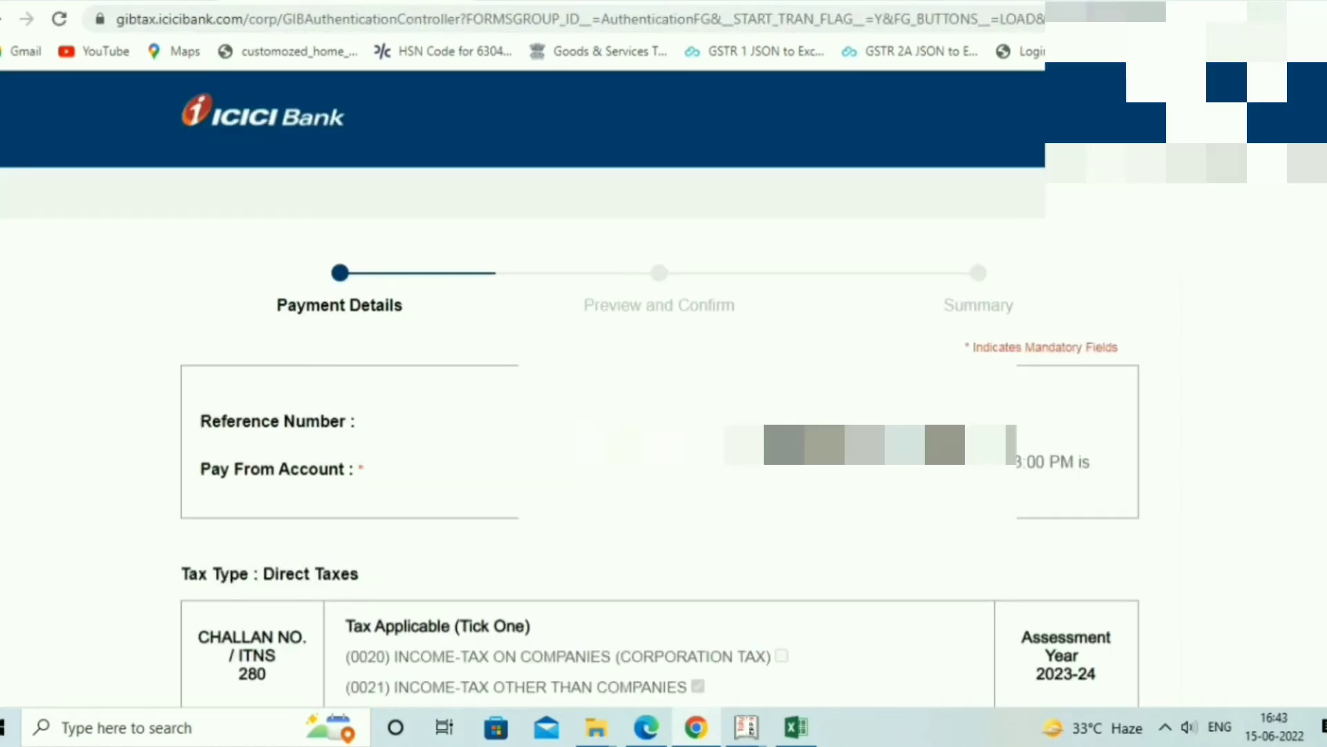
{"action": "scroll", "coordinate": [663, 415], "scroll_direction": "down", "scroll_amount": 4}
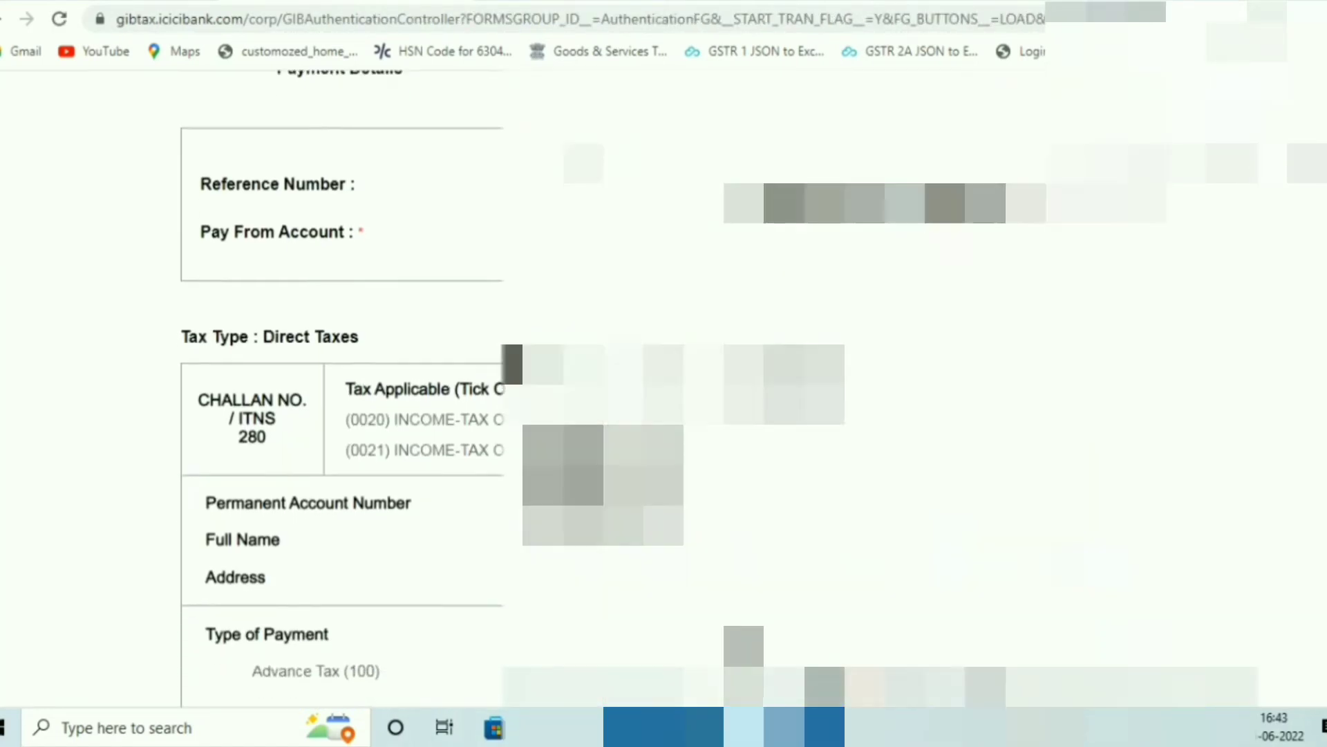
{"action": "scroll", "coordinate": [342, 387], "scroll_direction": "down", "scroll_amount": 3}
{"action": "scroll", "coordinate": [664, 388], "scroll_direction": "down", "scroll_amount": 4}
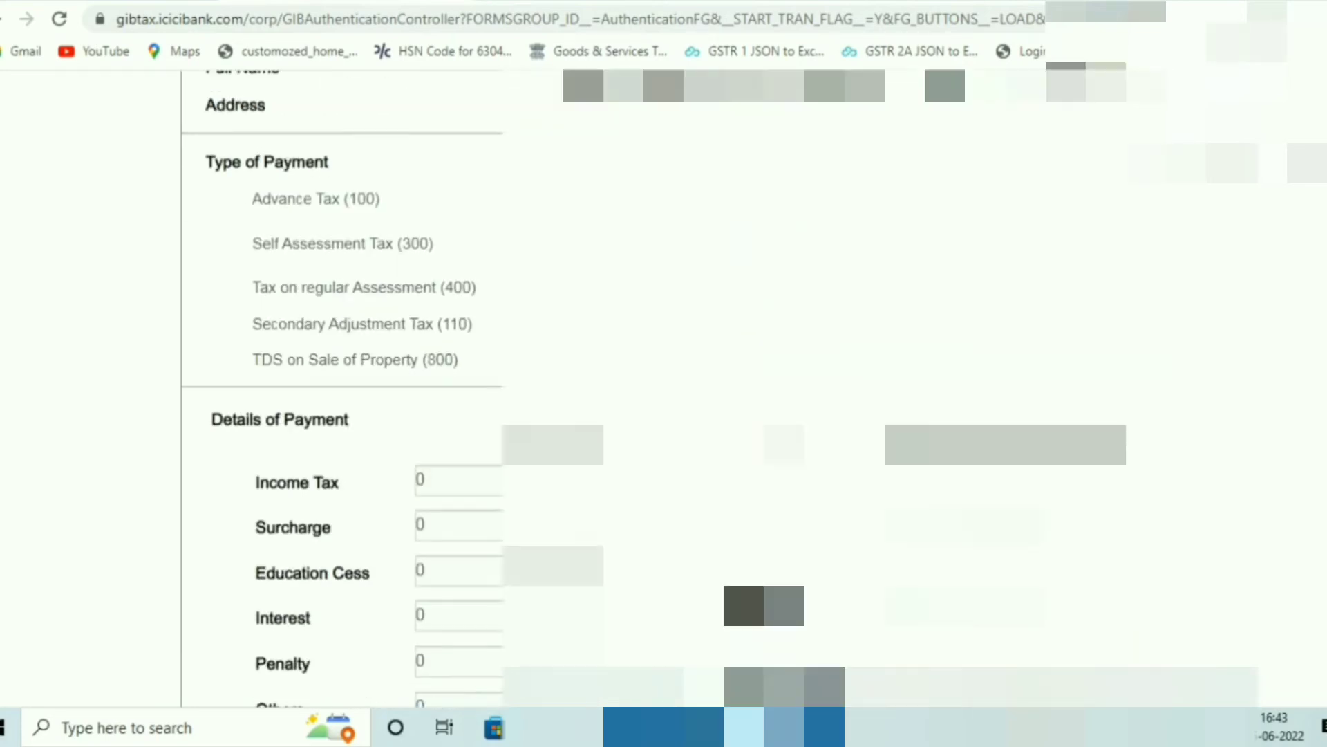
{"action": "scroll", "coordinate": [660, 387], "scroll_direction": "down", "scroll_amount": 1}
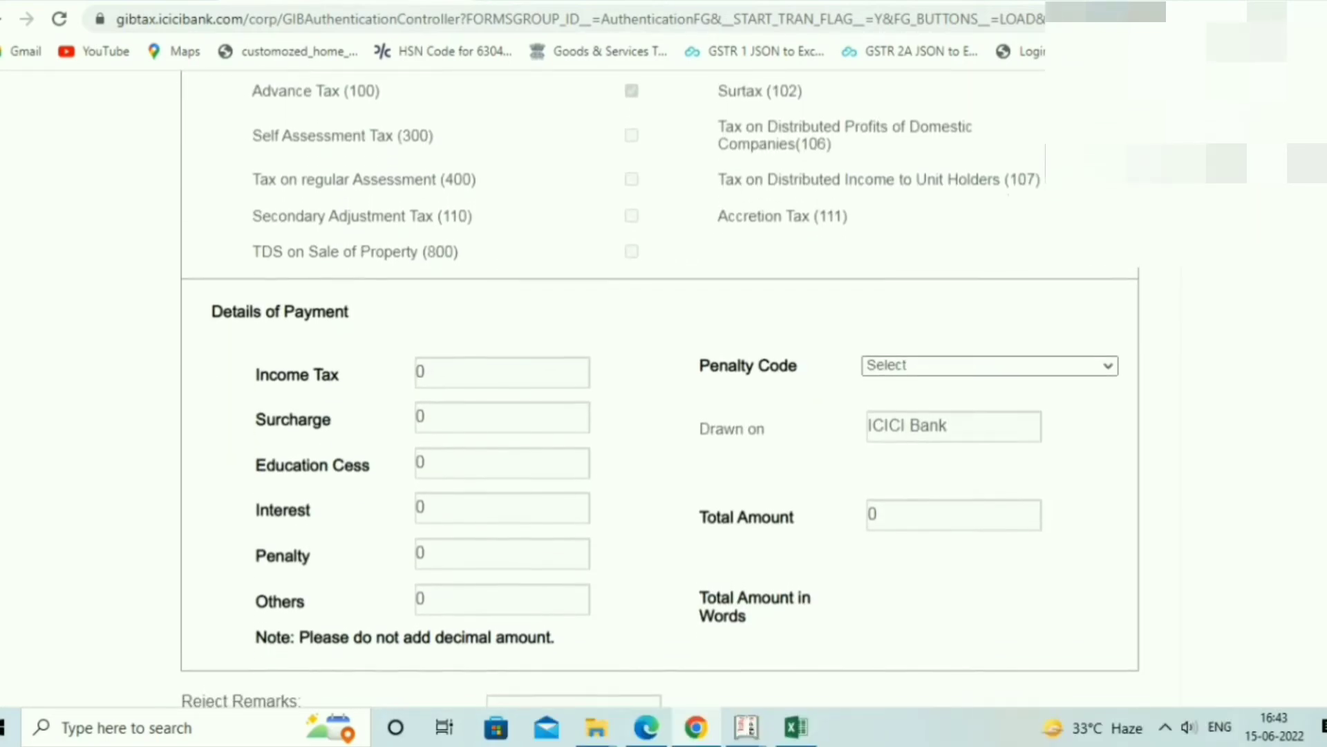
{"action": "left_click", "coordinate": [502, 320]}
{"action": "key", "text": "BackSpace"}
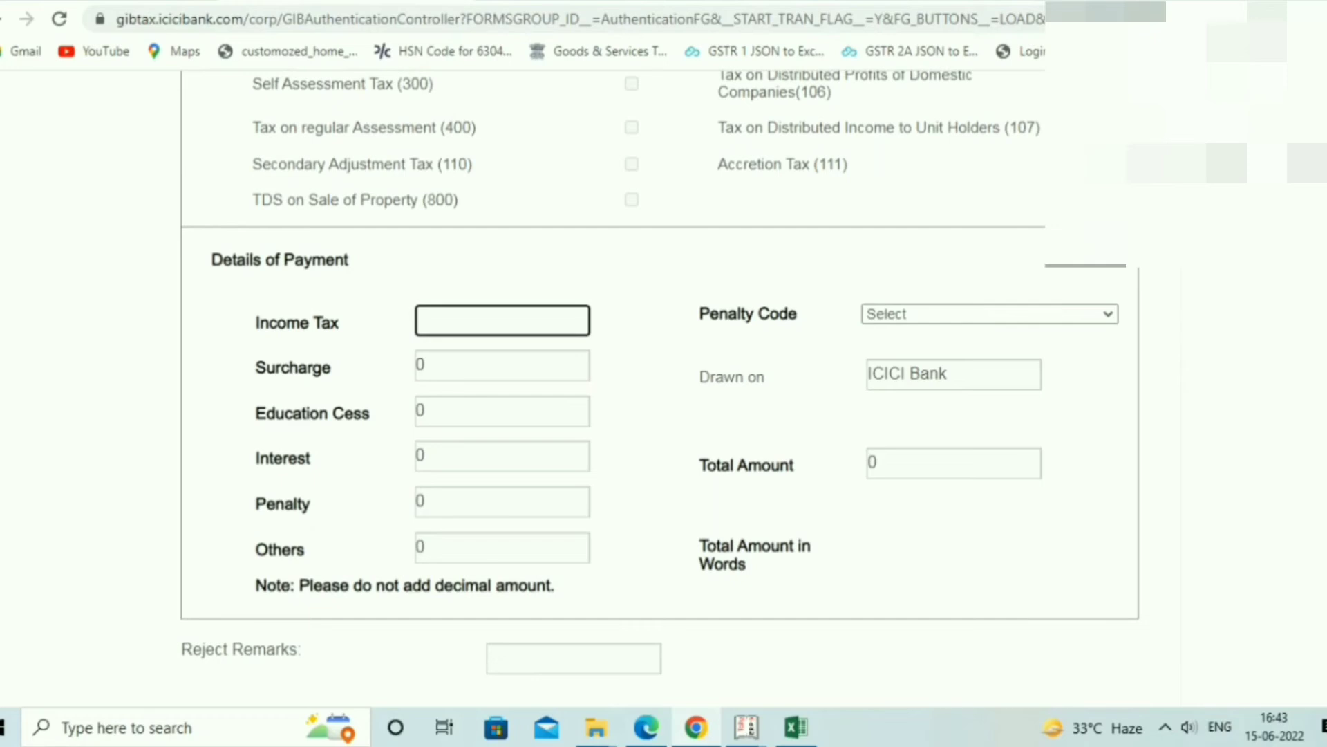
{"action": "type", "text": "15000"}
- Enter "for advnace tax payment" as the reject remarks and continue to the payment preview
{"action": "scroll", "coordinate": [659, 390], "scroll_direction": "down", "scroll_amount": 6}
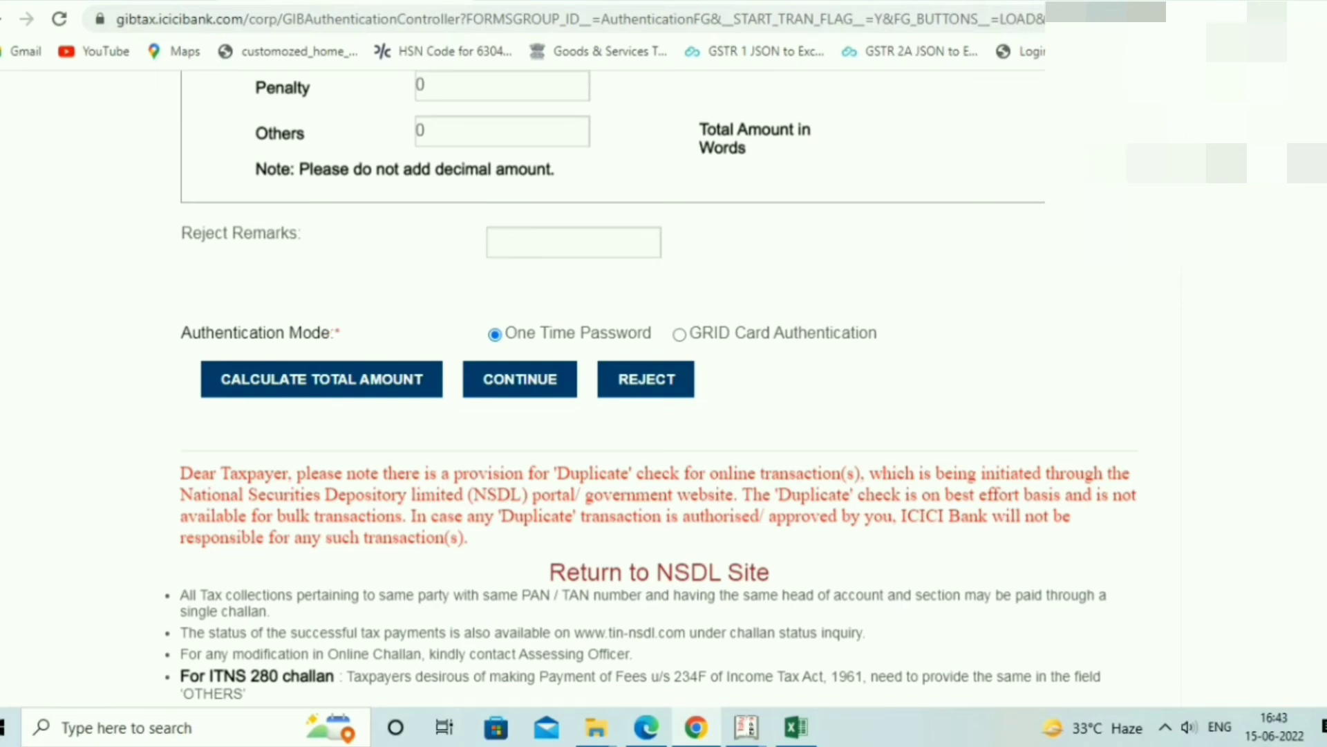
{"action": "left_click", "coordinate": [573, 242]}
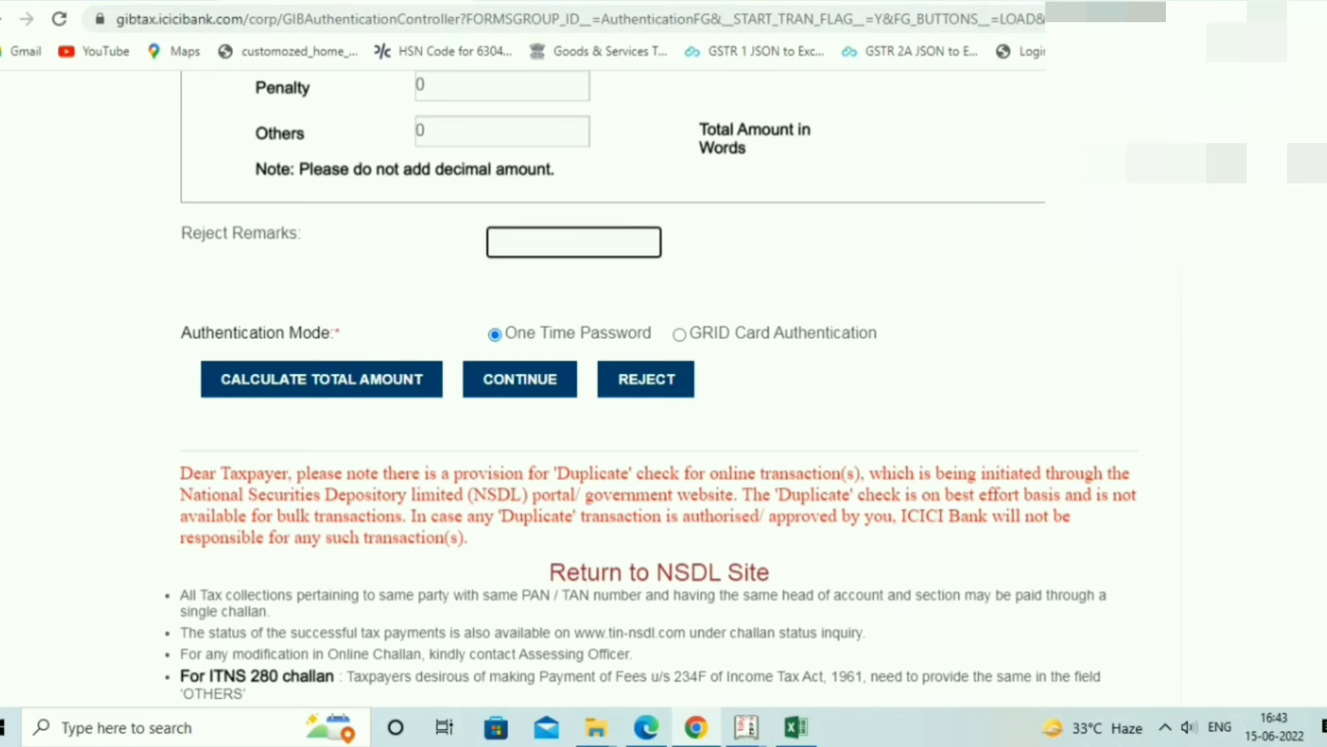
{"action": "scroll", "coordinate": [664, 346], "scroll_direction": "up", "scroll_amount": 3}
{"action": "type", "text": "for"}
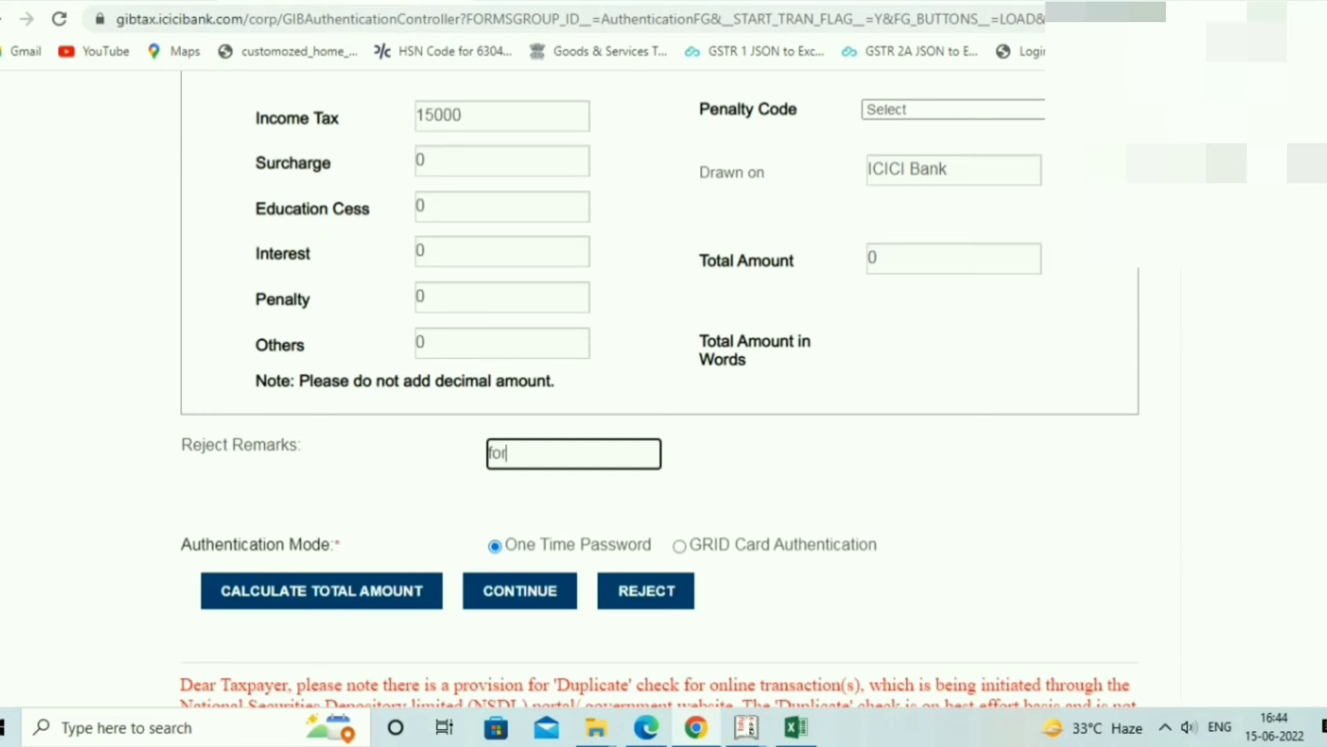
{"action": "type", "text": " advnace tax "}
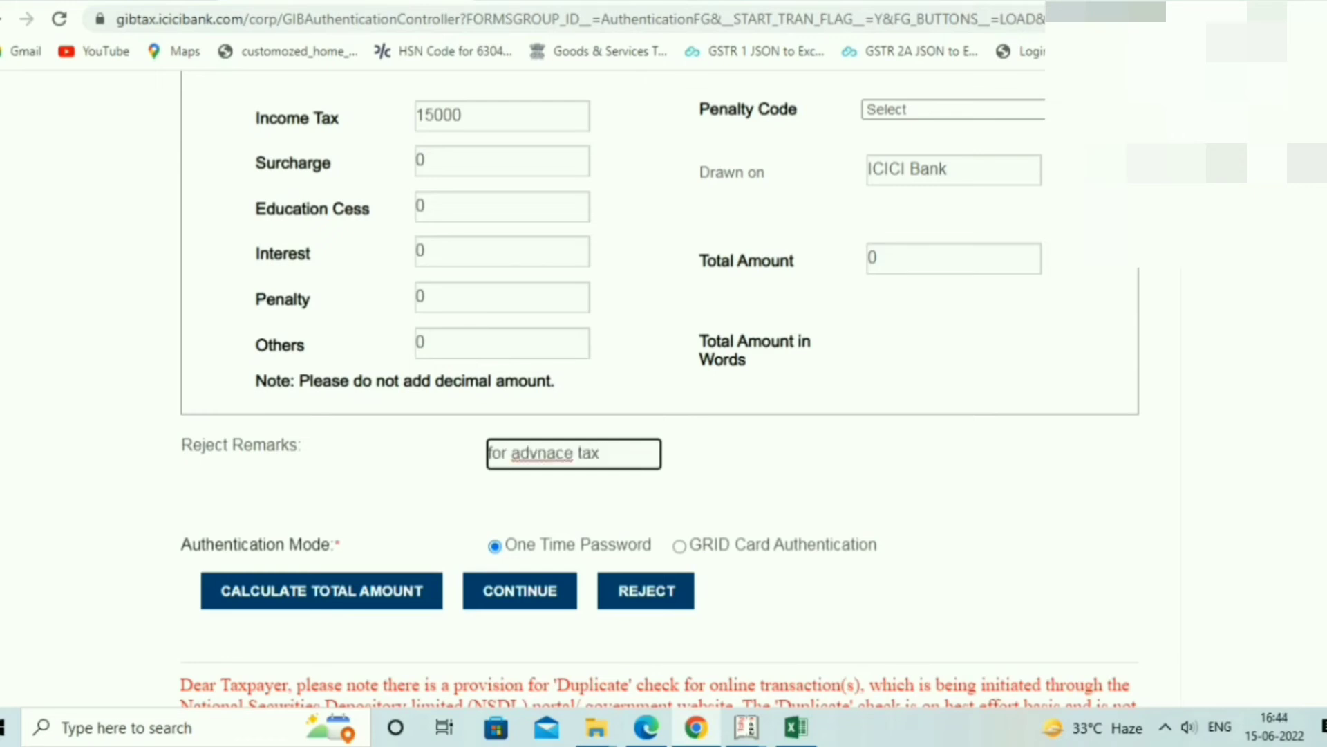
{"action": "type", "text": "payment"}
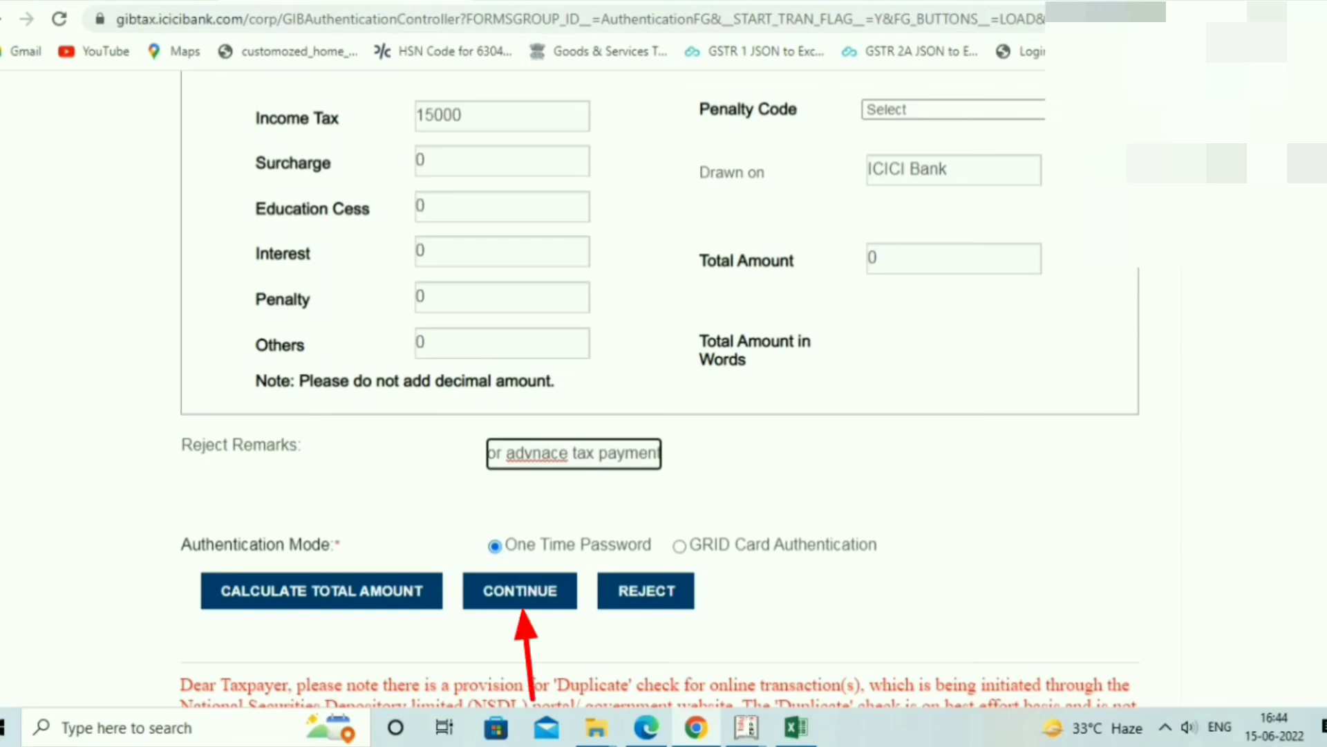
{"action": "key", "text": "Return"}
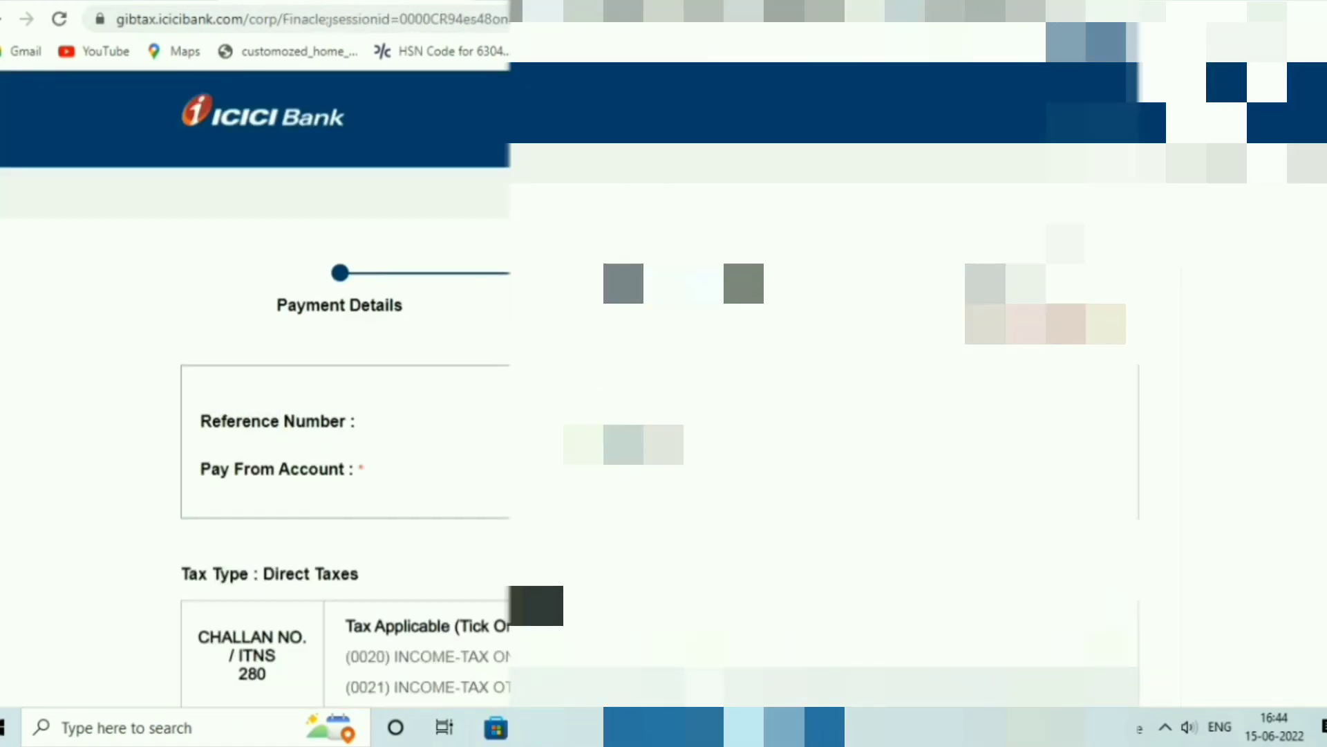
- Enter the One Time Password on the preview page and submit the tax payment
{"action": "scroll", "coordinate": [570, 392], "scroll_direction": "down", "scroll_amount": 10}
{"action": "scroll", "coordinate": [660, 387], "scroll_direction": "down", "scroll_amount": 7}
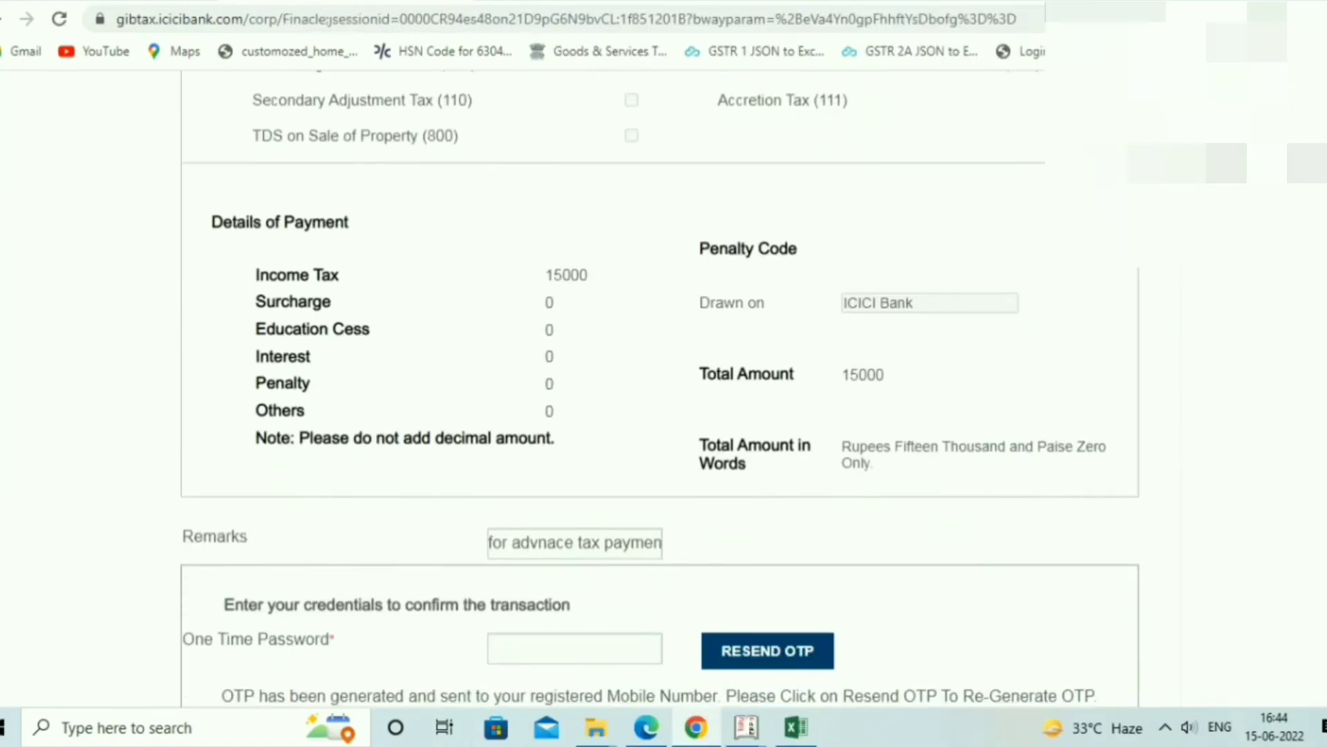
{"action": "left_click", "coordinate": [575, 357]}
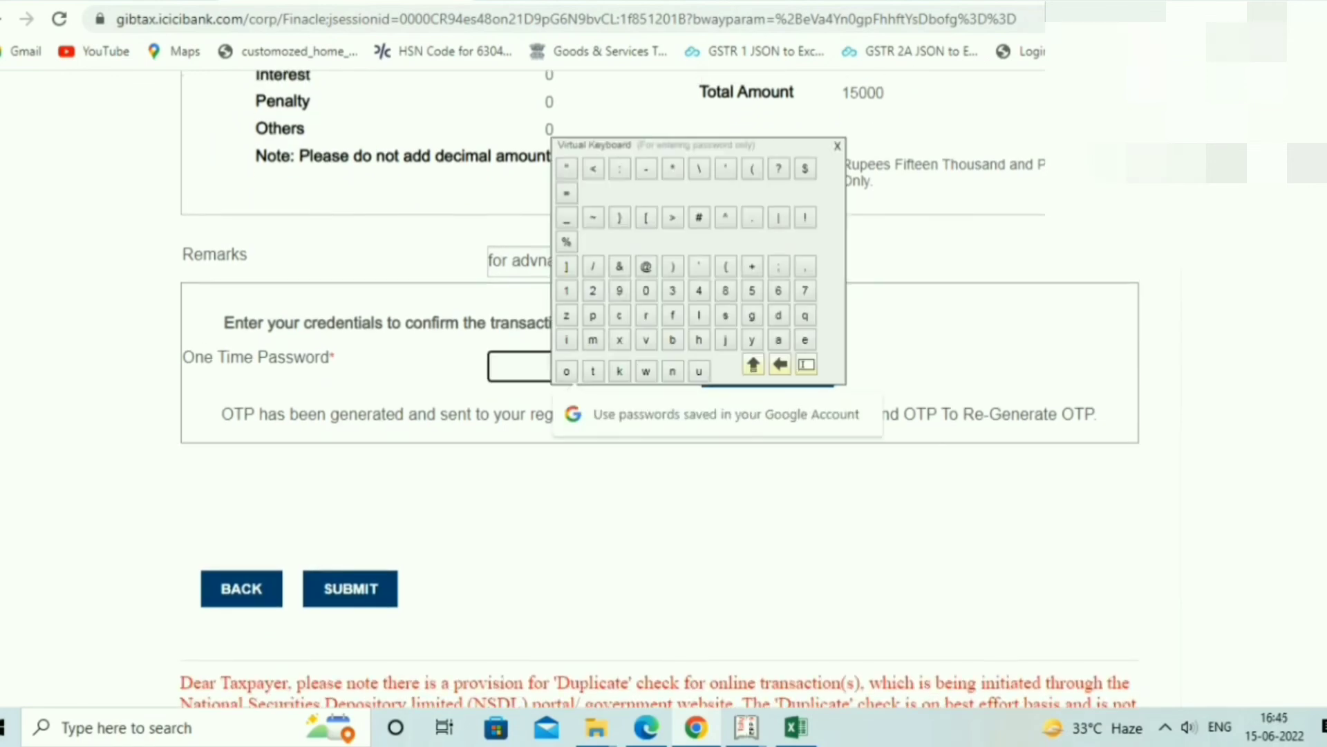
{"action": "type", "text": "••••"}
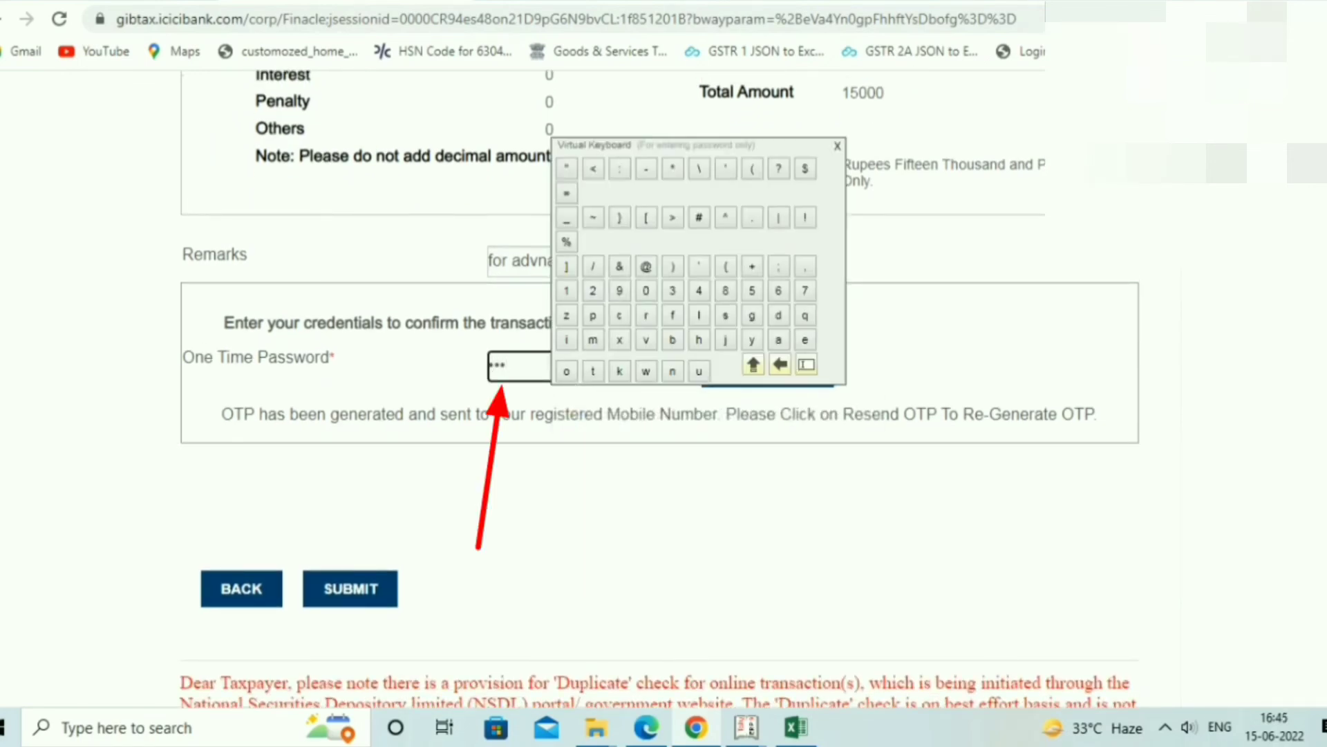
{"action": "type", "text": "••"}
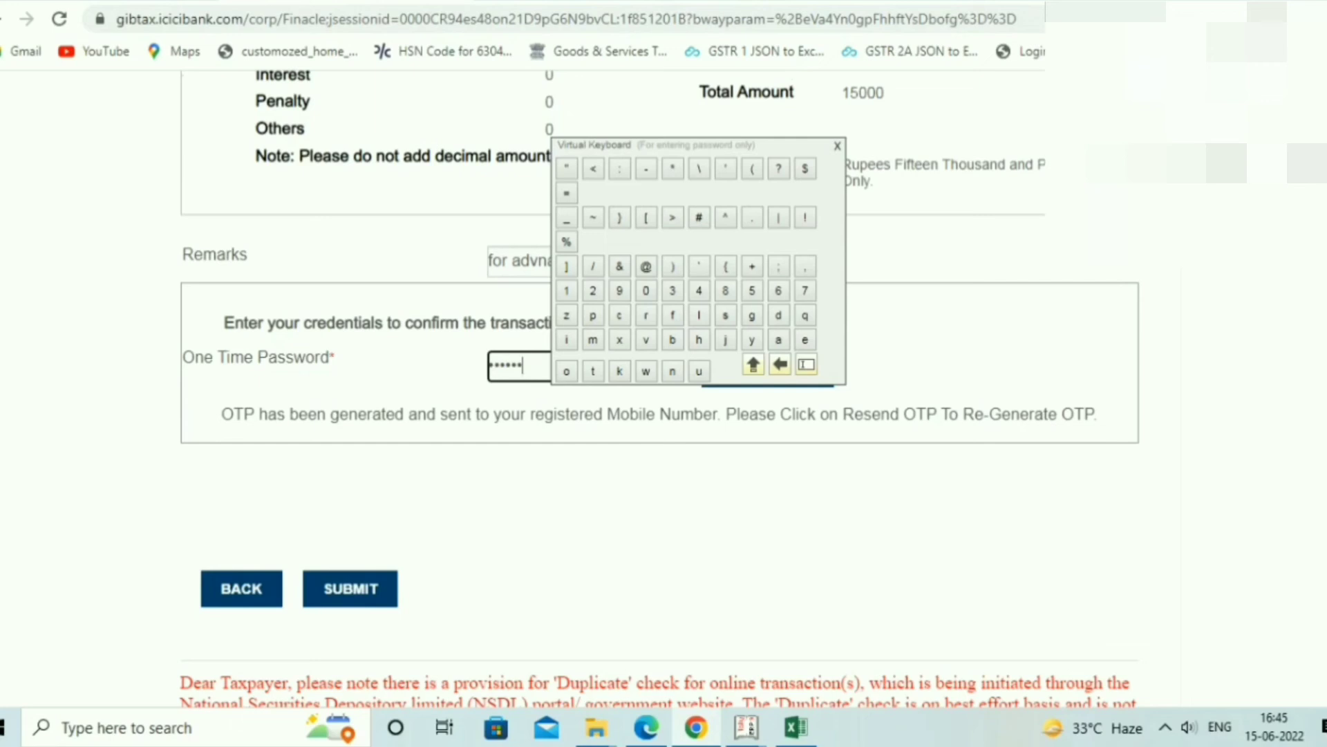
{"action": "key", "text": "Return"}
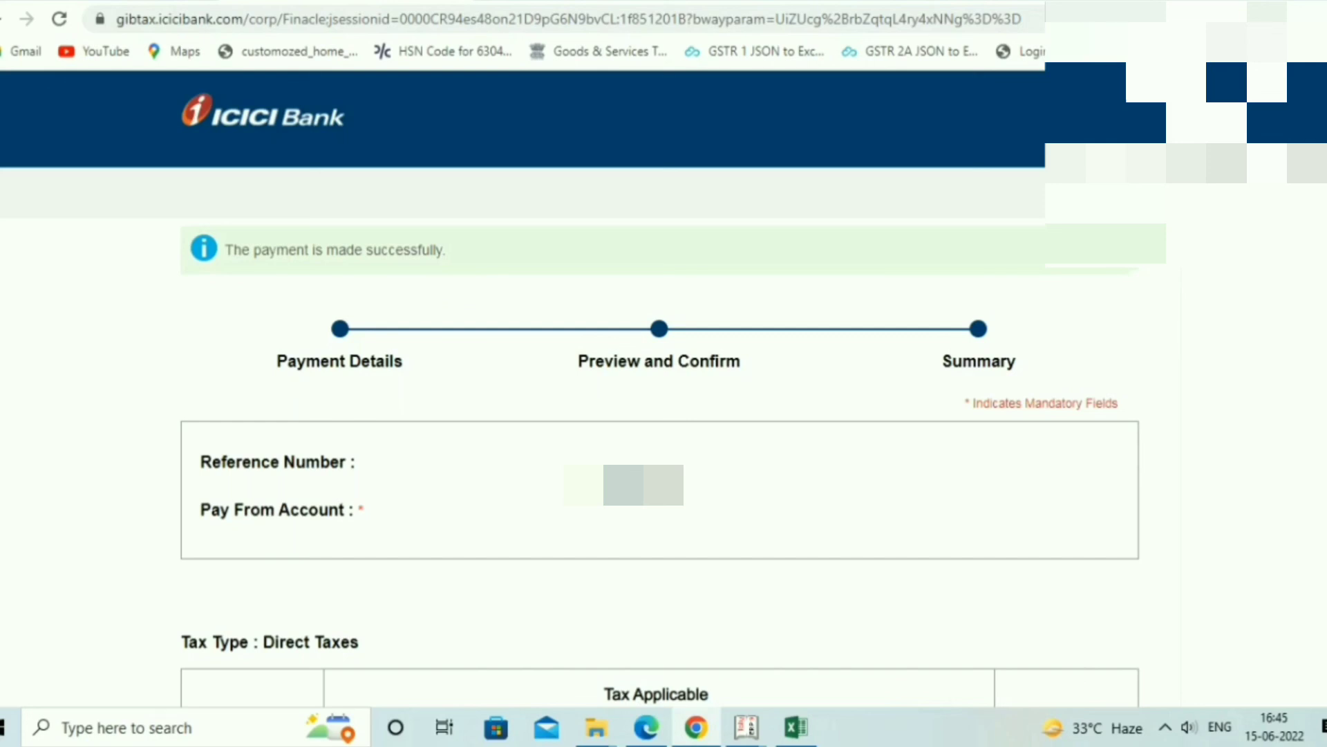
- Download the paid challan receipt as a PDF from the payment summary
{"action": "scroll", "coordinate": [664, 388], "scroll_direction": "down", "scroll_amount": 14}
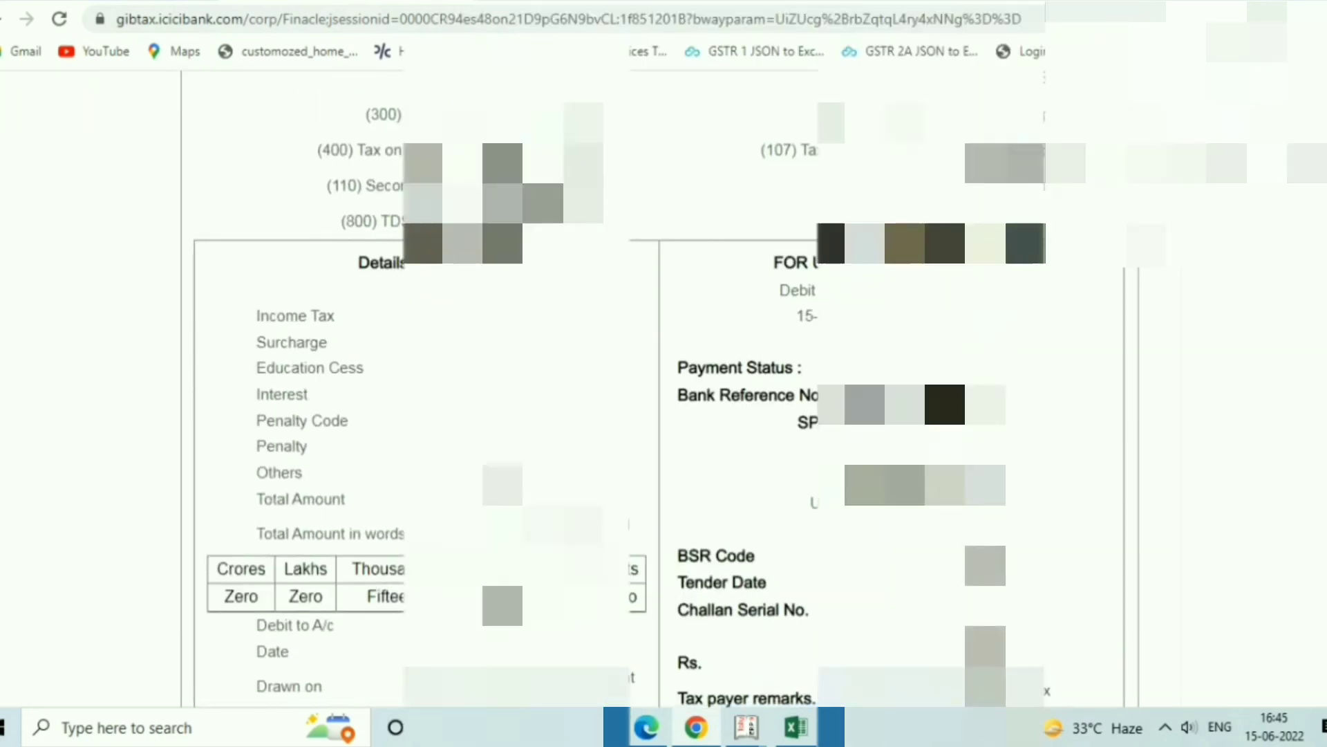
{"action": "scroll", "coordinate": [664, 387], "scroll_direction": "down", "scroll_amount": 4}
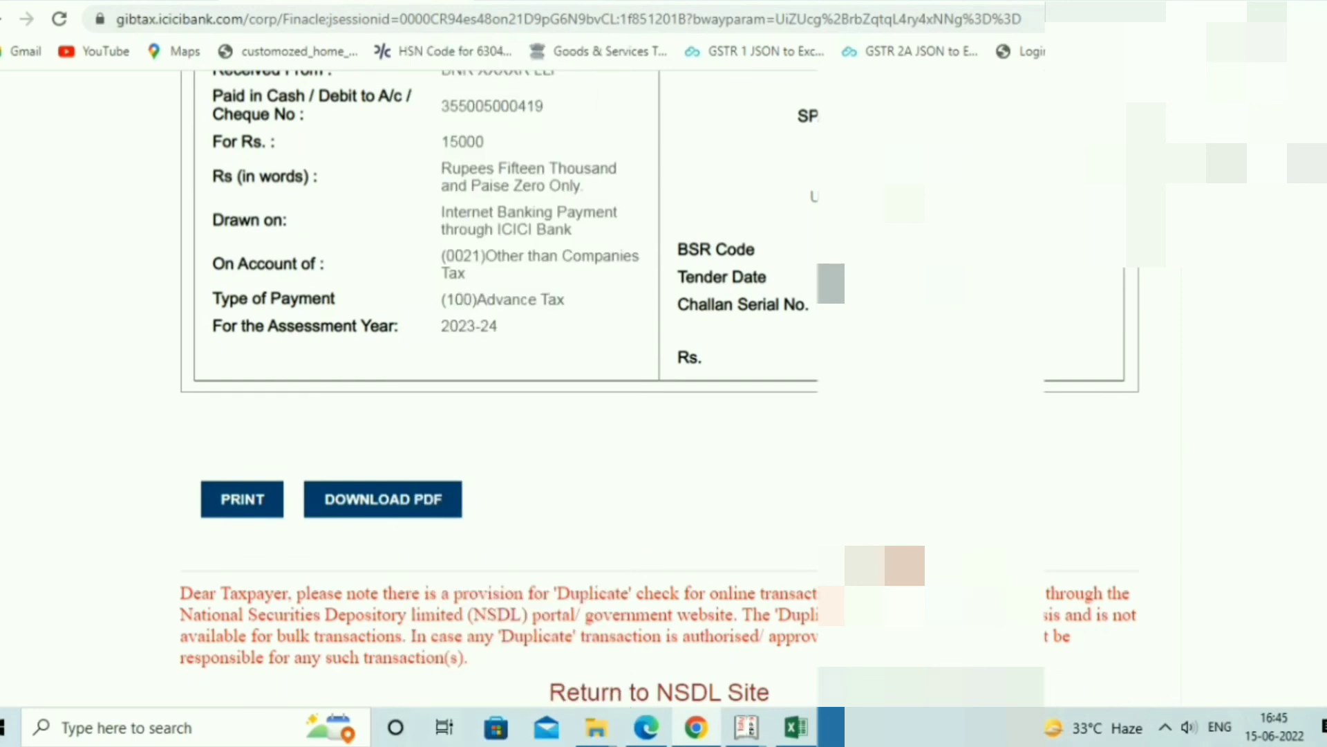
{"action": "left_click", "coordinate": [383, 498]}
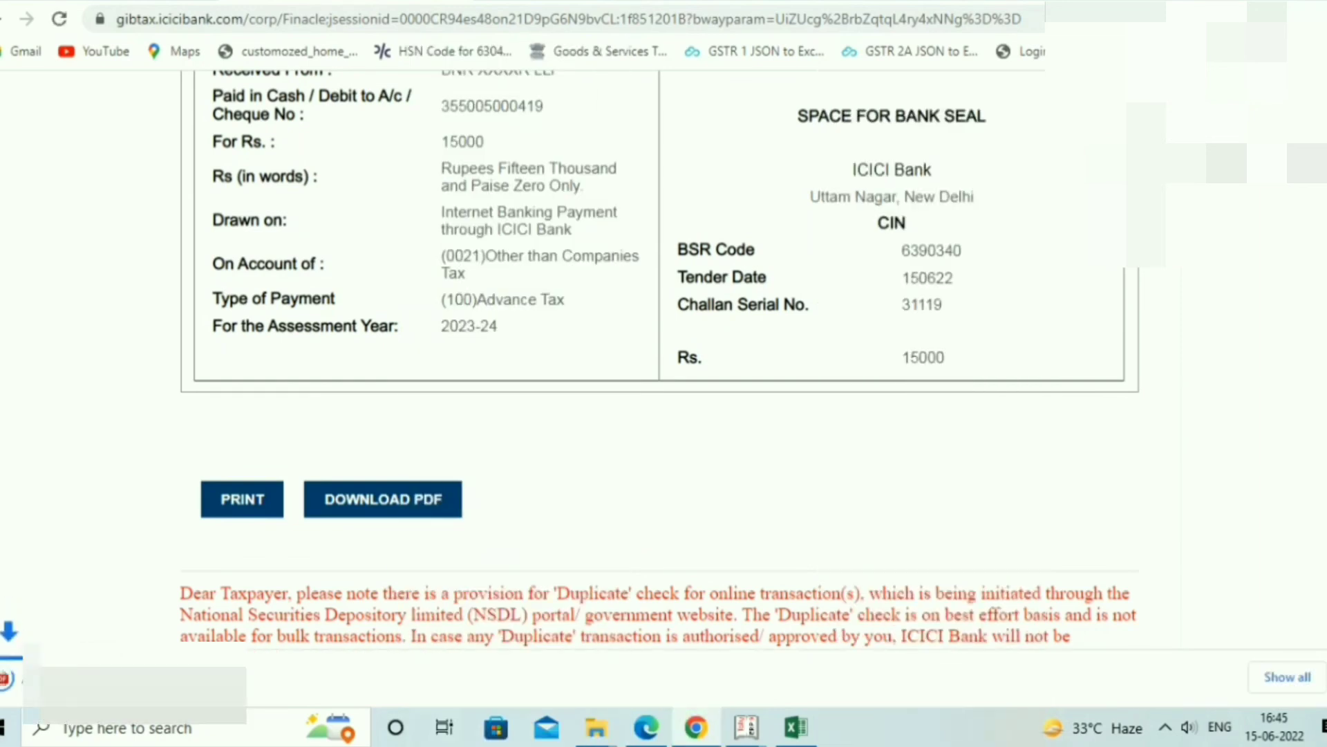